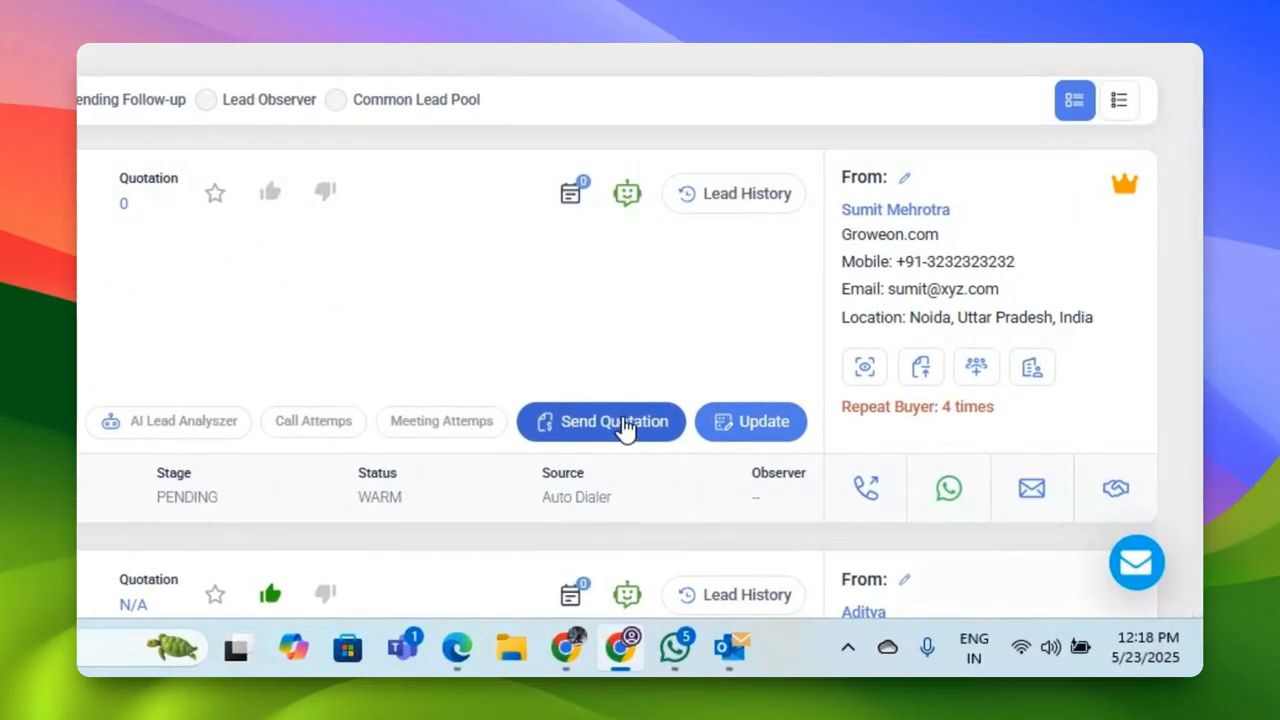
{"action": "left_click", "coordinate": [620, 425]}
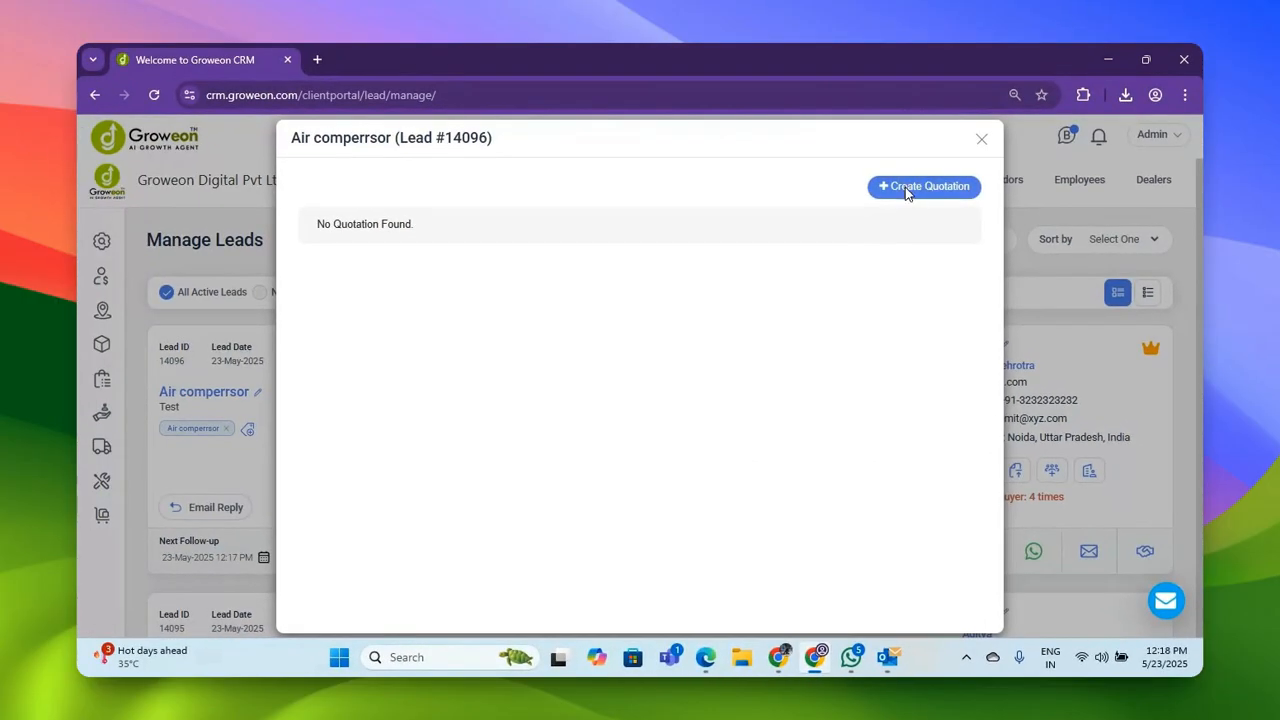
{"action": "left_click", "coordinate": [906, 188]}
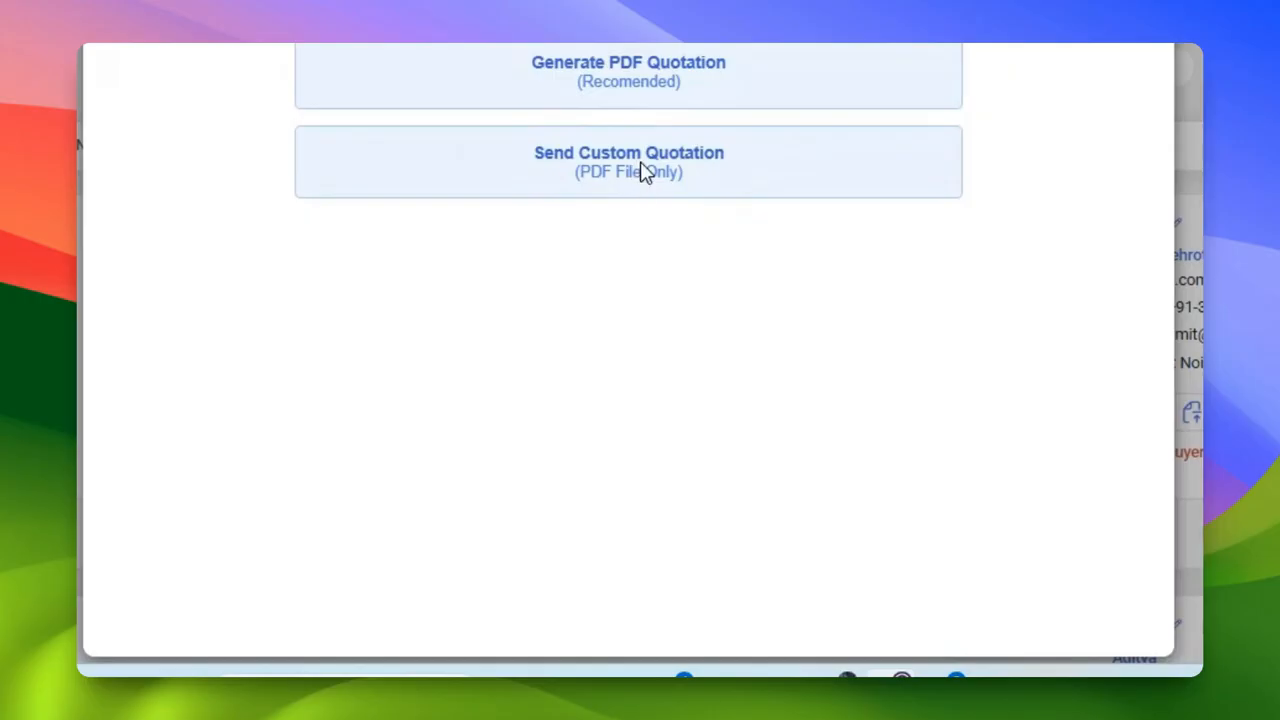
{"action": "left_click", "coordinate": [643, 175]}
{"action": "left_click", "coordinate": [343, 183]}
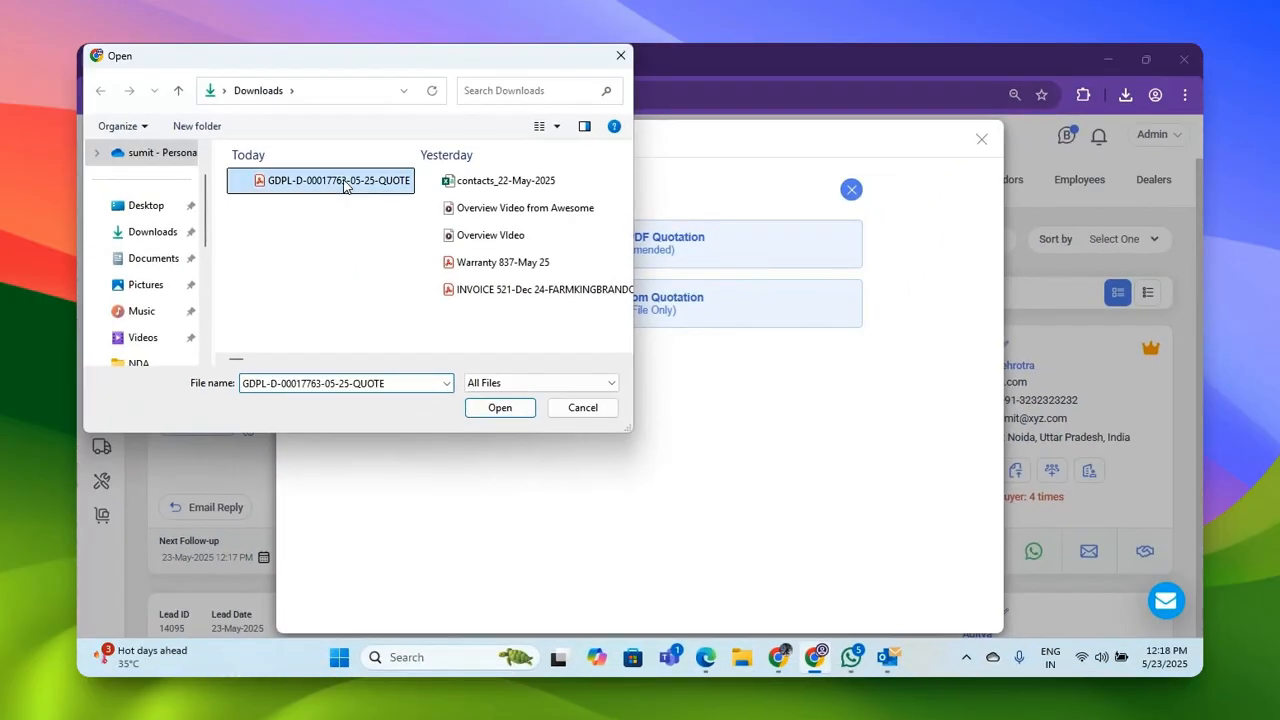
{"action": "left_click", "coordinate": [486, 410]}
Submit a deal value of INR 100 for the custom quotation and review the quotation e-mail's message text.
{"action": "left_click", "coordinate": [486, 415]}
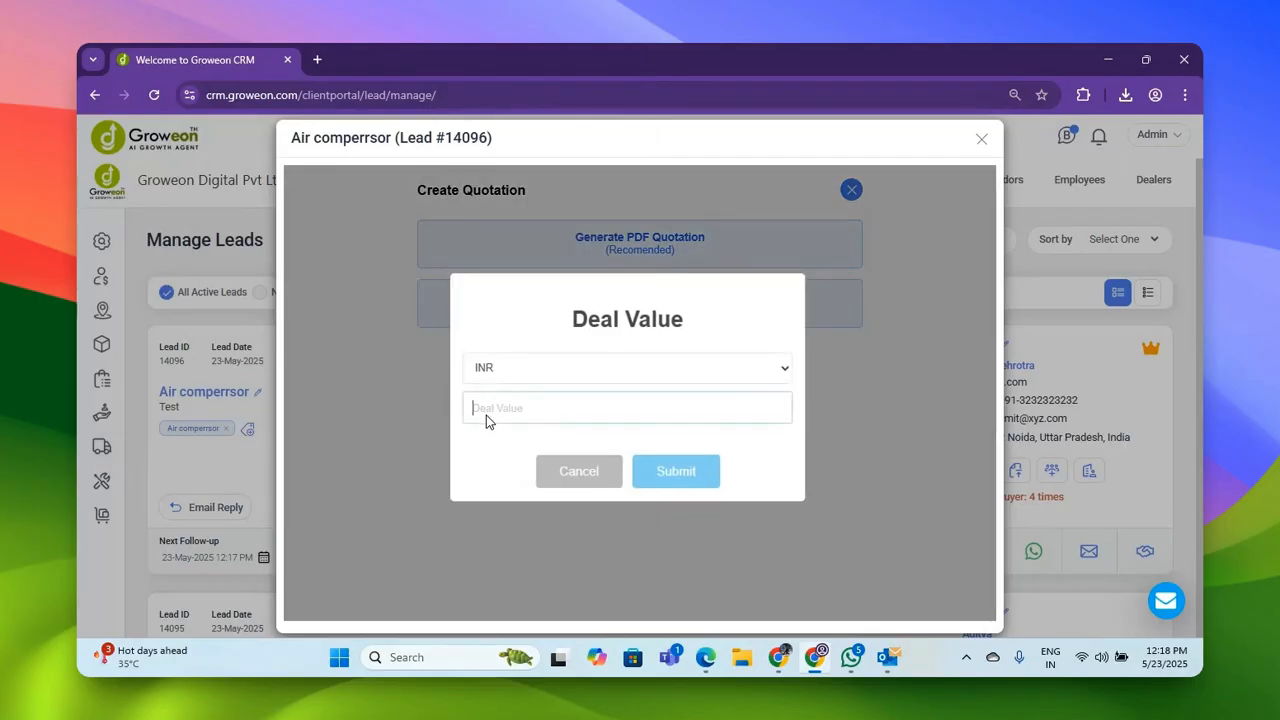
{"action": "type", "text": "100"}
{"action": "left_click", "coordinate": [668, 471]}
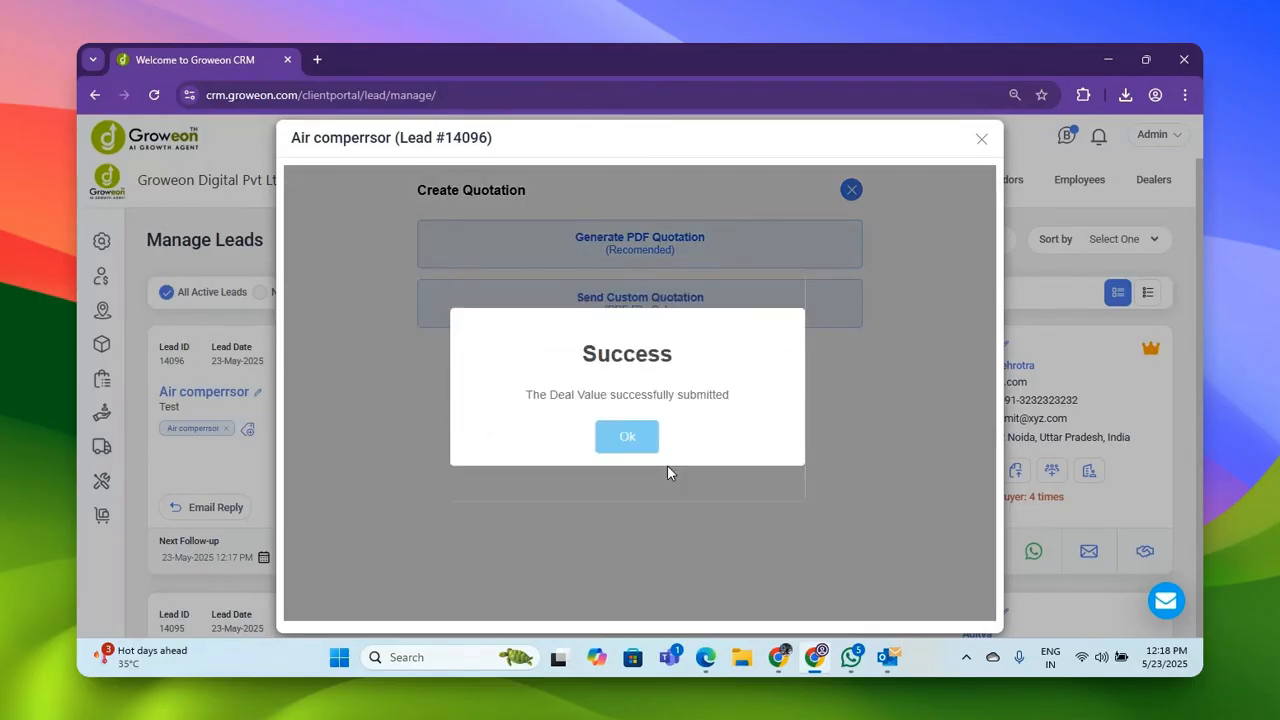
{"action": "left_click", "coordinate": [619, 436]}
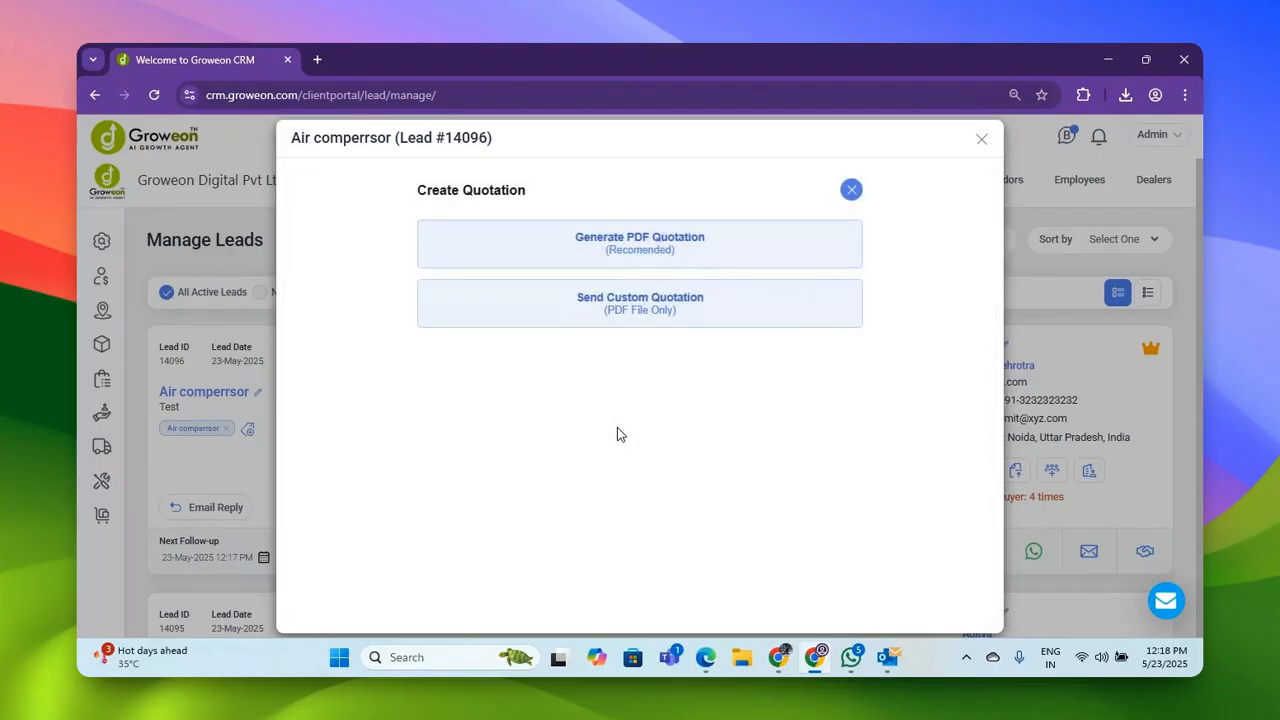
{"action": "scroll", "coordinate": [594, 406], "scroll_direction": "down", "scroll_amount": 1}
{"action": "scroll", "coordinate": [594, 406], "scroll_direction": "up", "scroll_amount": 1}
{"action": "scroll", "coordinate": [594, 406], "scroll_direction": "down", "scroll_amount": 1}
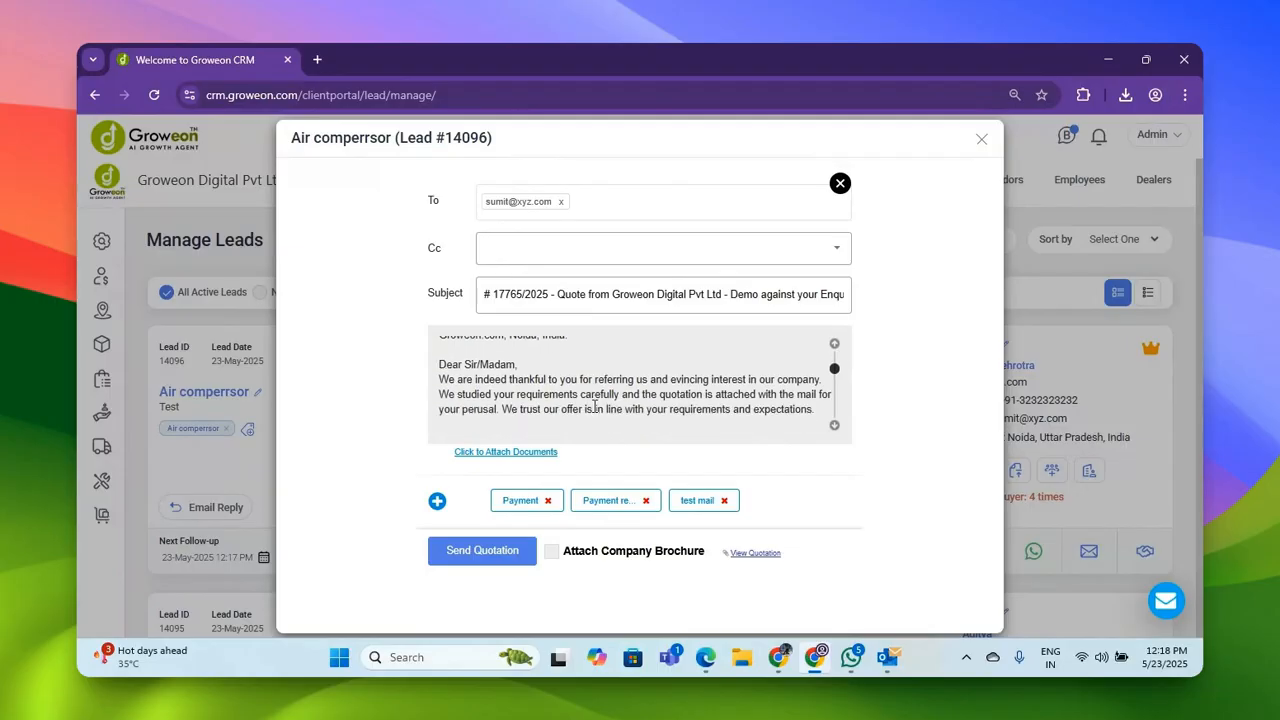
{"action": "scroll", "coordinate": [594, 406], "scroll_direction": "down", "scroll_amount": 2}
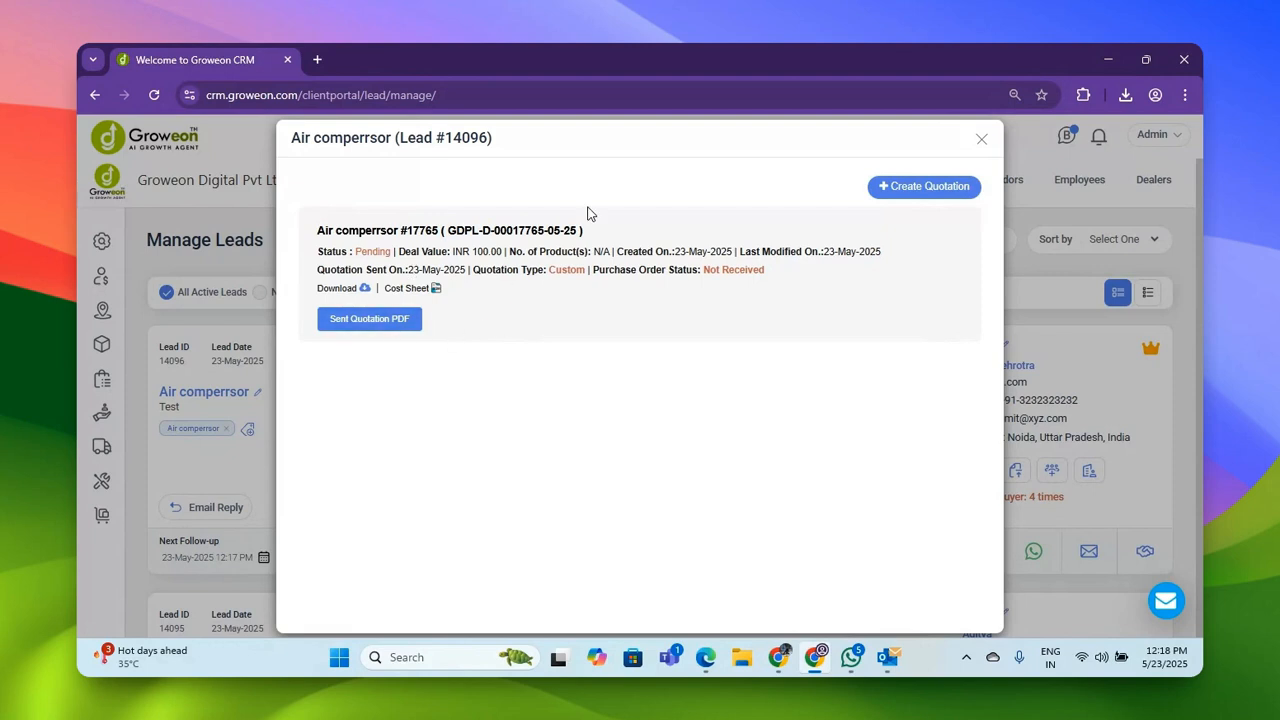
Start another quotation using the Generate PDF Quotation option and search the products by keyword for "phone".
{"action": "left_click", "coordinate": [888, 186]}
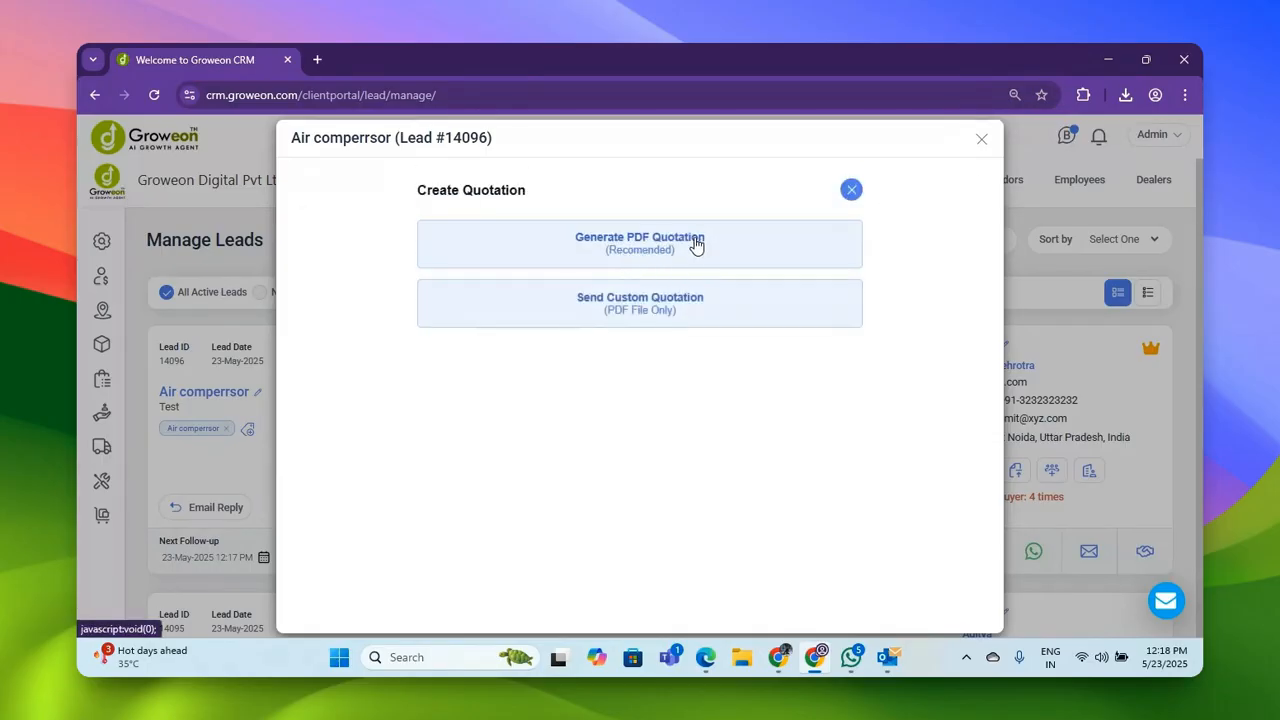
{"action": "left_click", "coordinate": [639, 256]}
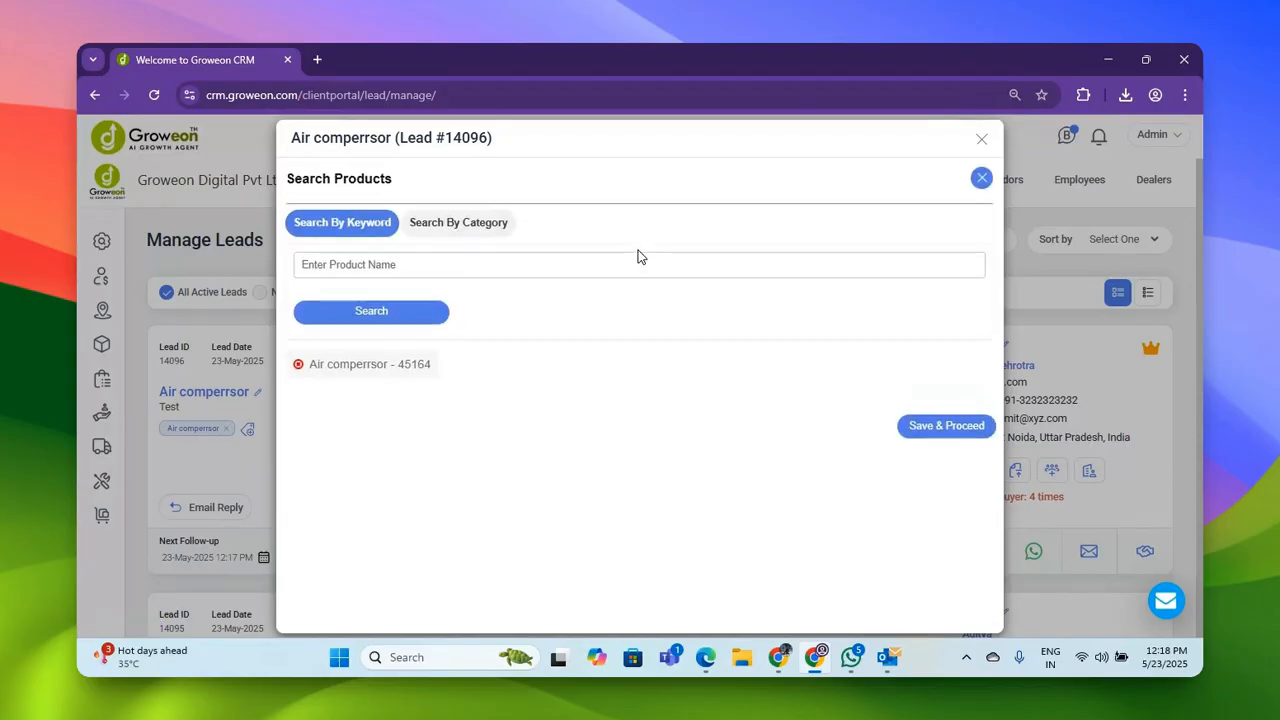
{"action": "left_click", "coordinate": [371, 268]}
{"action": "type", "text": "phin"}
{"action": "key", "text": "BackSpace"}
{"action": "type", "text": "one"}
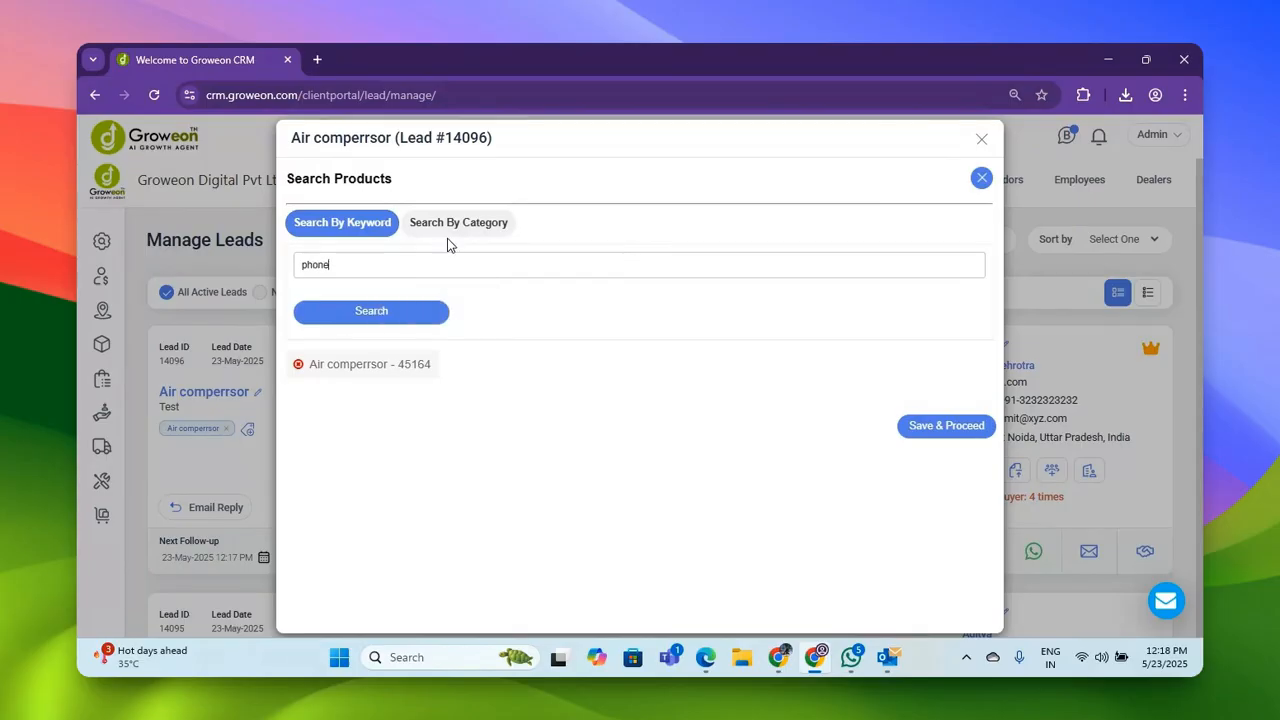
{"action": "left_click", "coordinate": [365, 313]}
Add the product Apple I Phone - app7470534 to the quotation, then save the product selection and proceed.
{"action": "left_click", "coordinate": [298, 514]}
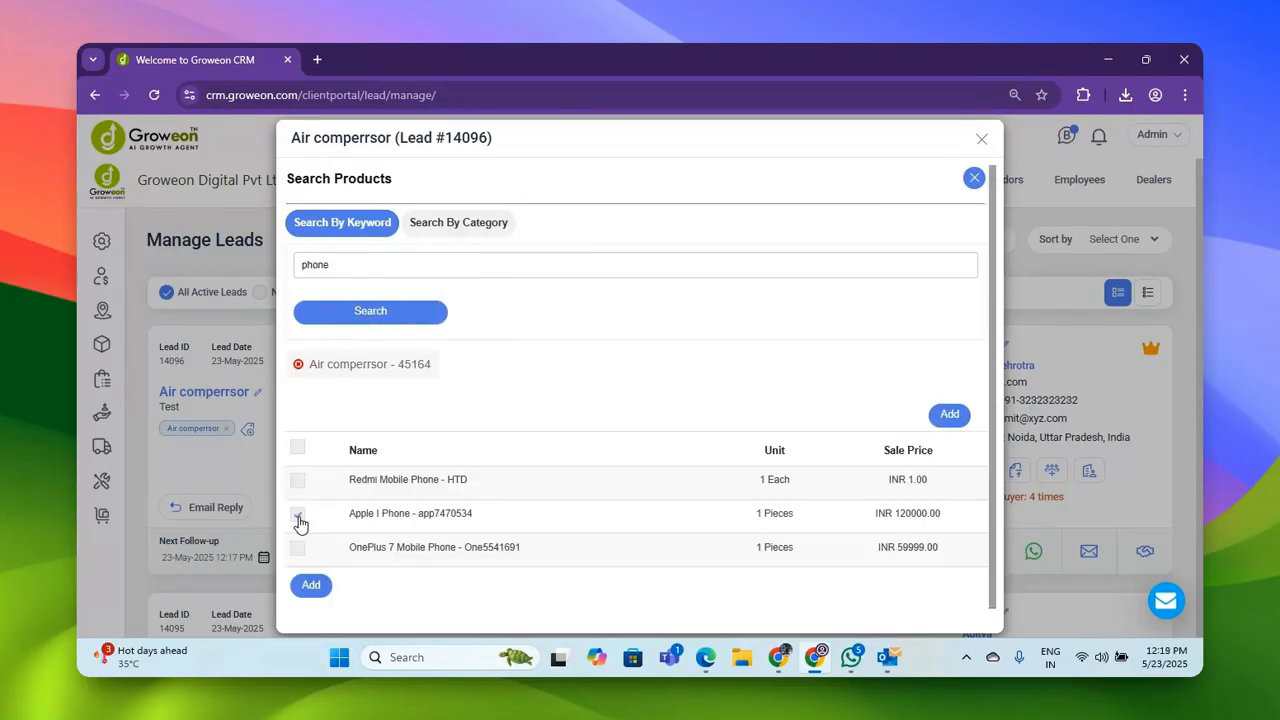
{"action": "left_click", "coordinate": [309, 587]}
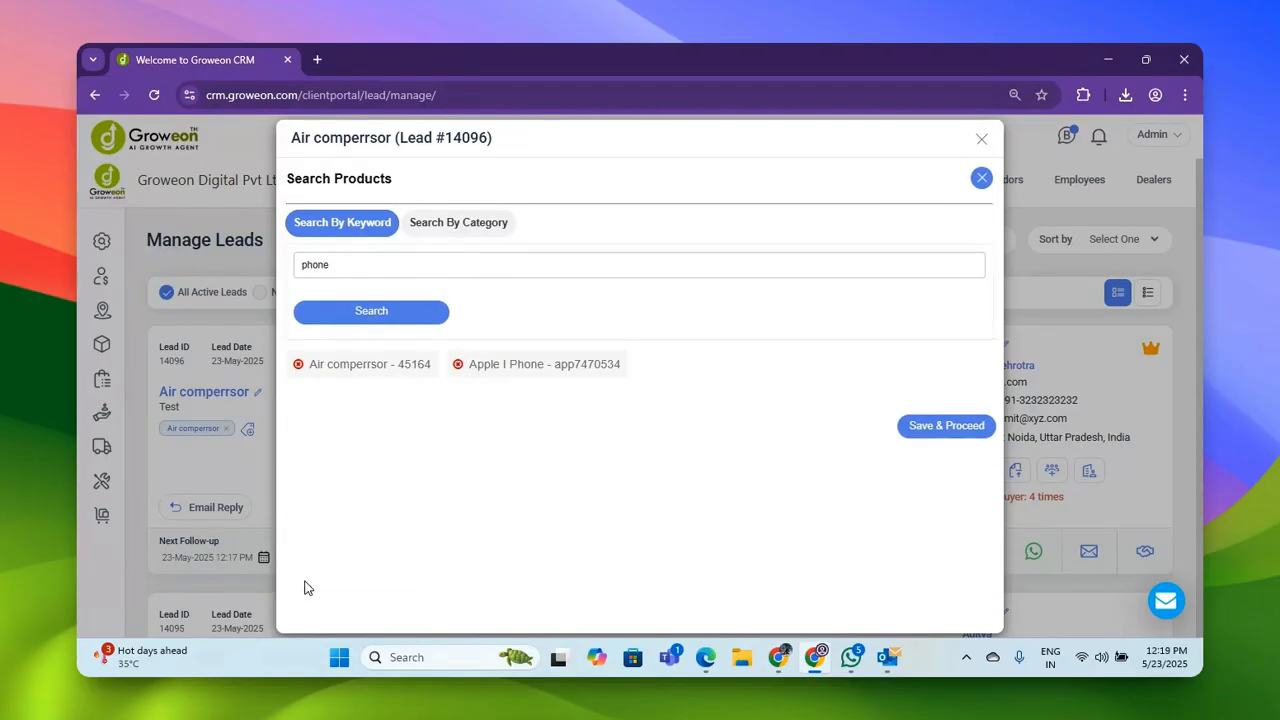
{"action": "left_click", "coordinate": [928, 421]}
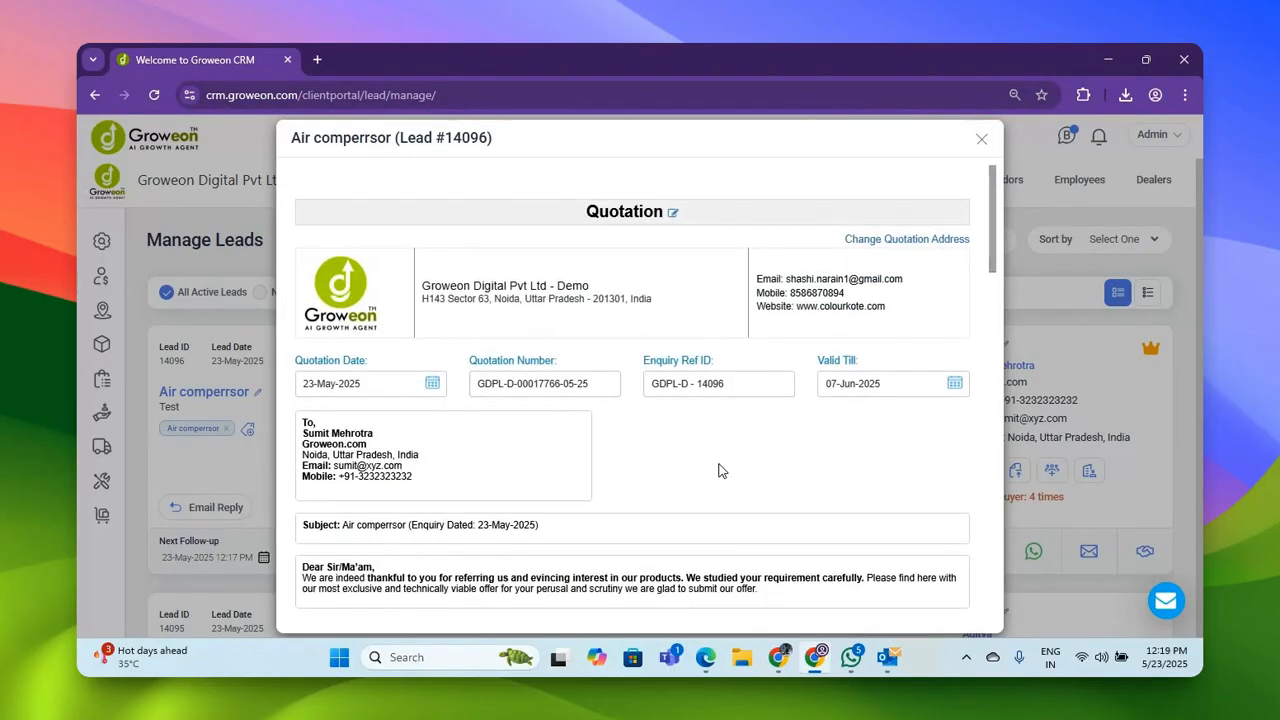
Try selecting all the quotation's terms and conditions at once, then remove them all.
{"action": "scroll", "coordinate": [645, 450], "scroll_direction": "down", "scroll_amount": 15}
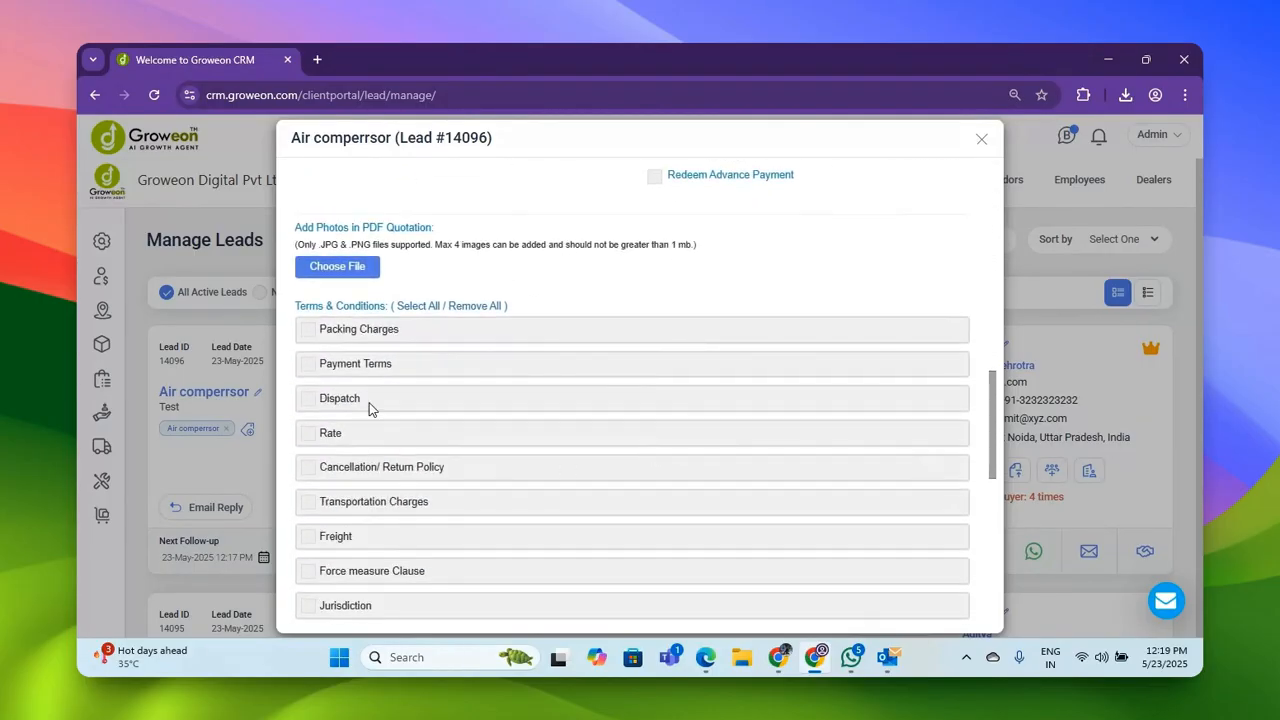
{"action": "left_click", "coordinate": [413, 308]}
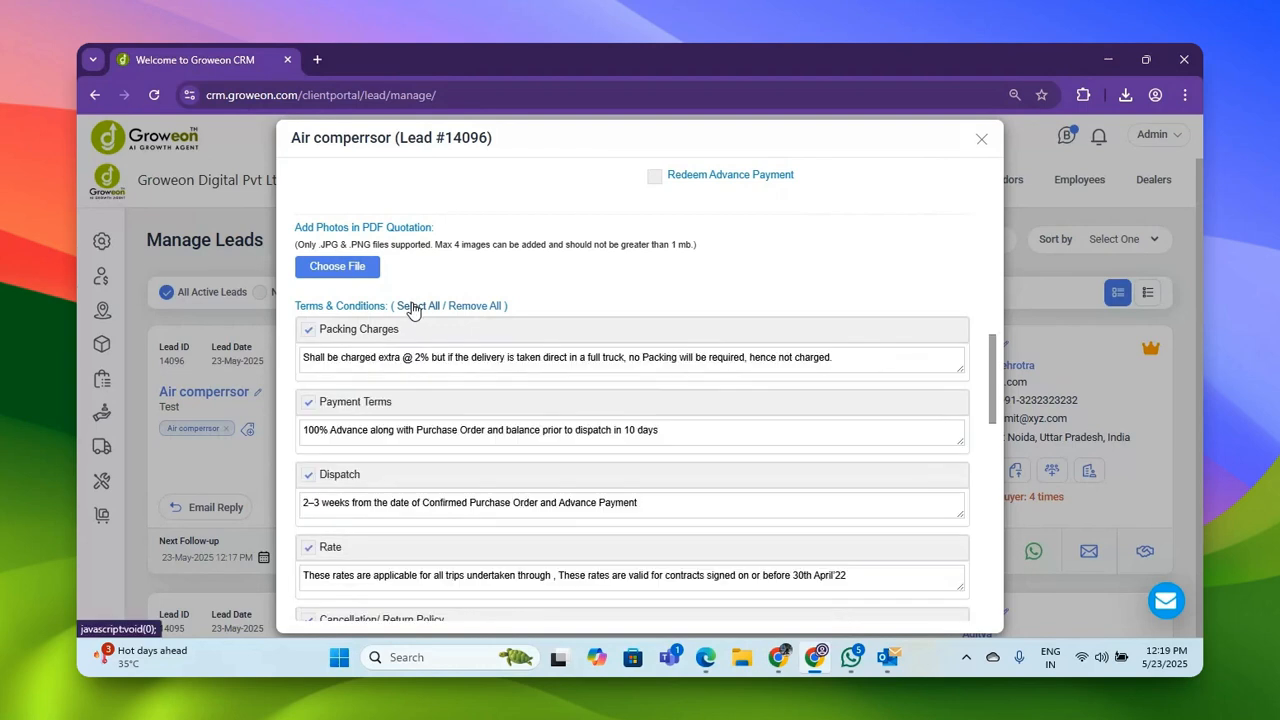
{"action": "left_click", "coordinate": [461, 308]}
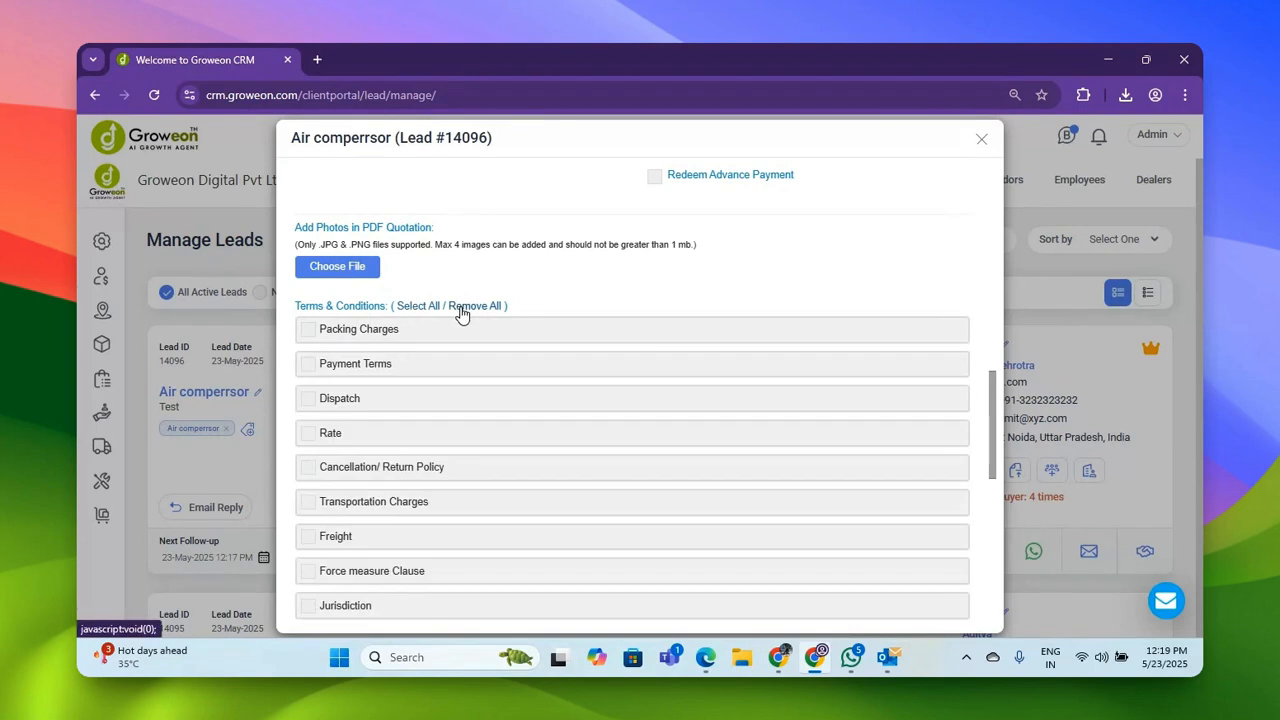
Include the Packing Charges, Payment Terms, Dispatch and Rate terms and conditions in the quotation.
{"action": "left_click", "coordinate": [306, 332]}
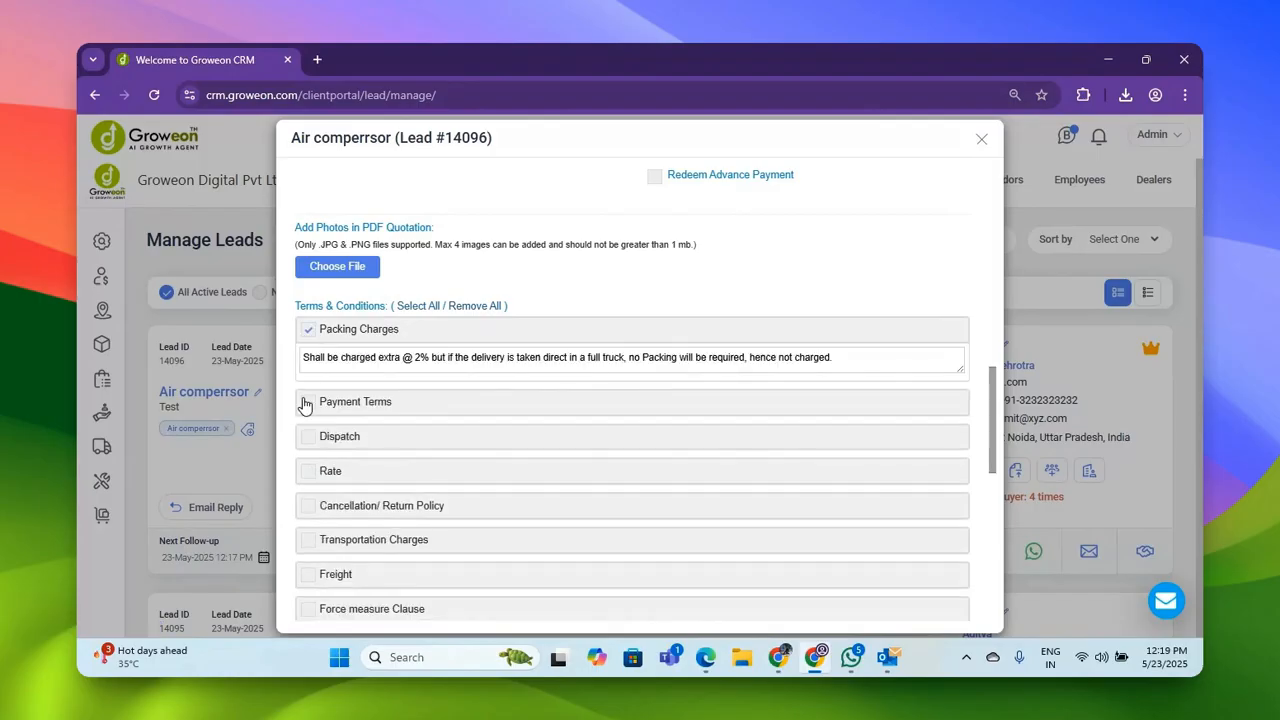
{"action": "left_click", "coordinate": [307, 402]}
{"action": "left_click", "coordinate": [308, 476]}
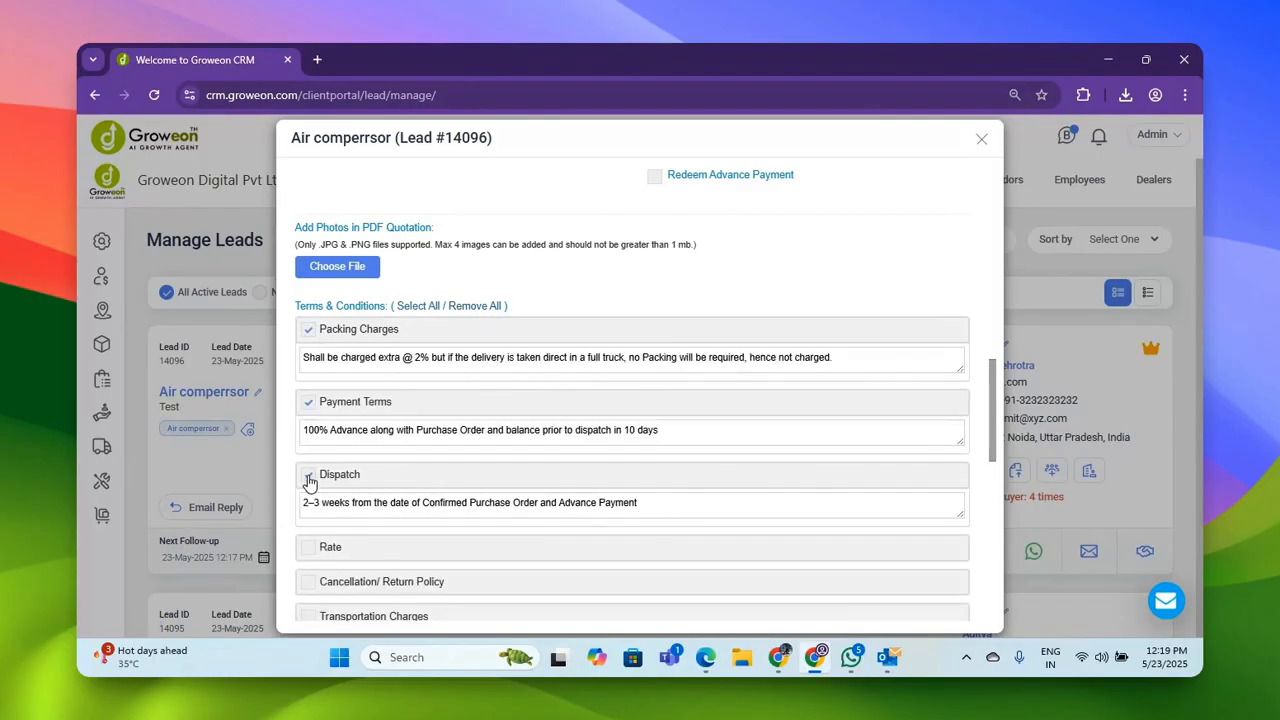
{"action": "left_click", "coordinate": [308, 549]}
Look over the quotation's additional notes, bank details and footer sections, then open the quotation preview.
{"action": "scroll", "coordinate": [540, 530], "scroll_direction": "down", "scroll_amount": 1}
{"action": "scroll", "coordinate": [540, 530], "scroll_direction": "down", "scroll_amount": 10}
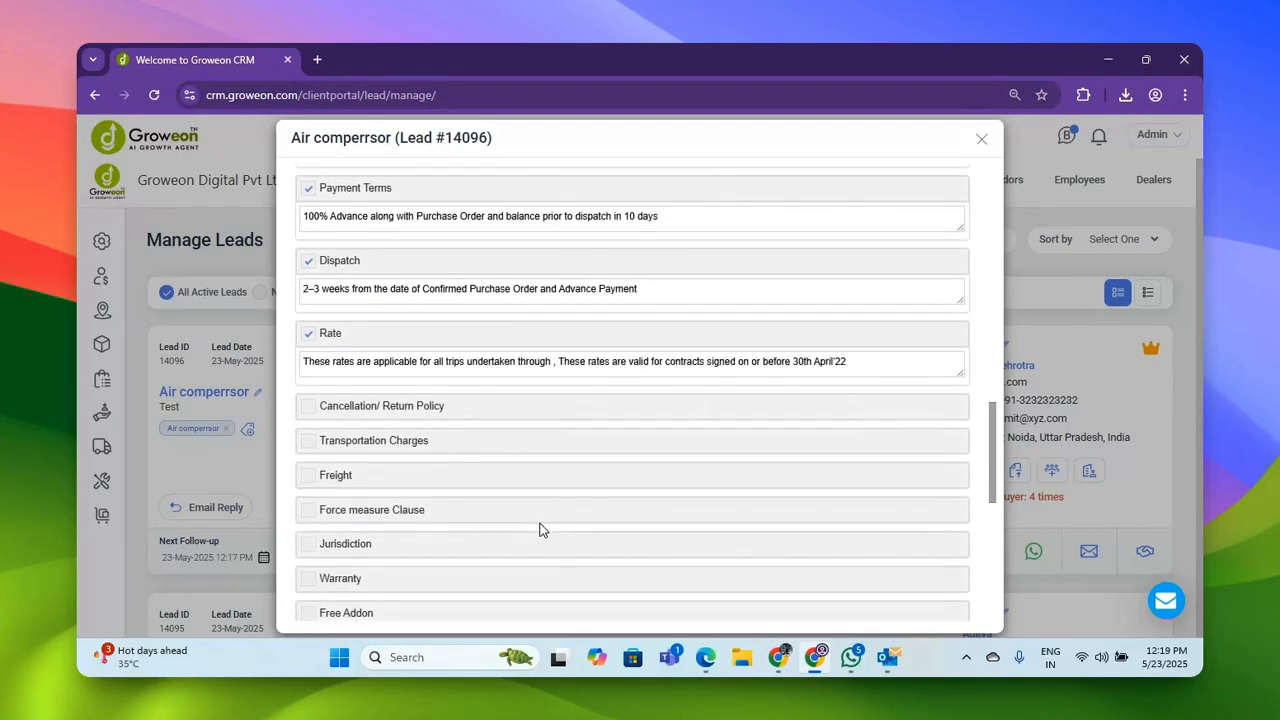
{"action": "scroll", "coordinate": [537, 530], "scroll_direction": "up", "scroll_amount": 1}
{"action": "left_click", "coordinate": [395, 234]}
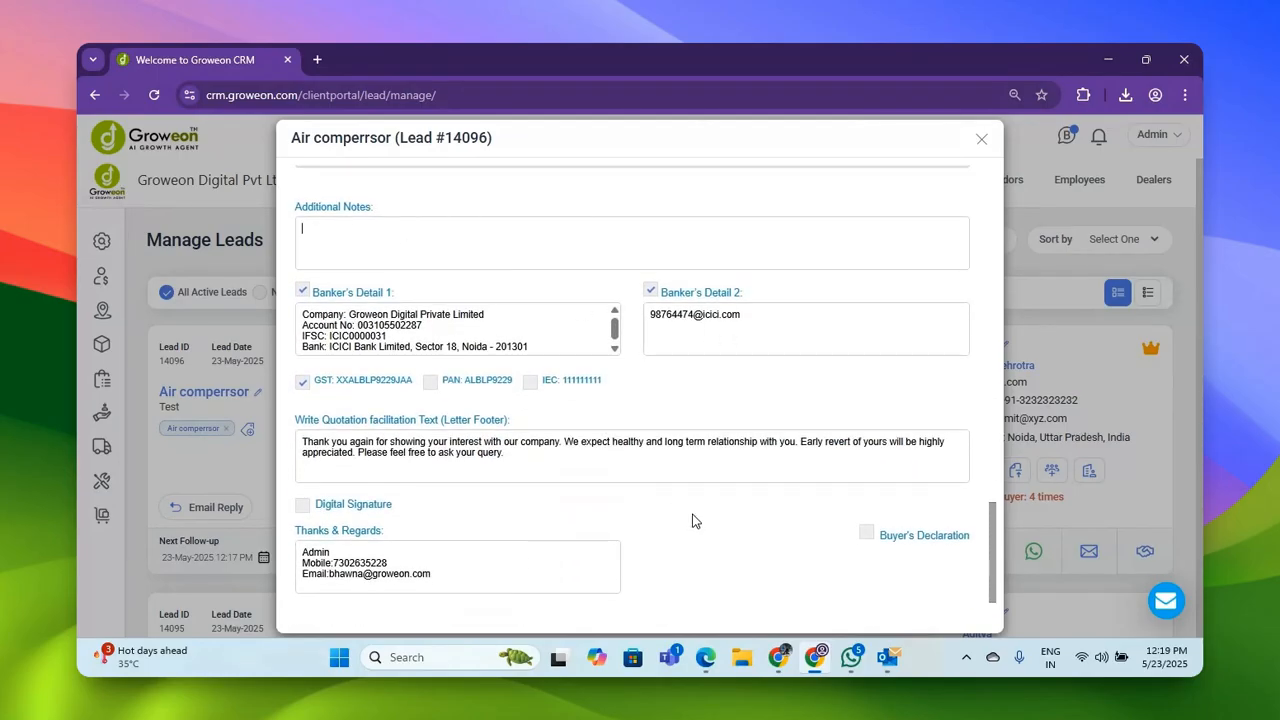
{"action": "scroll", "coordinate": [690, 518], "scroll_direction": "down", "scroll_amount": 2}
{"action": "left_click", "coordinate": [495, 590]}
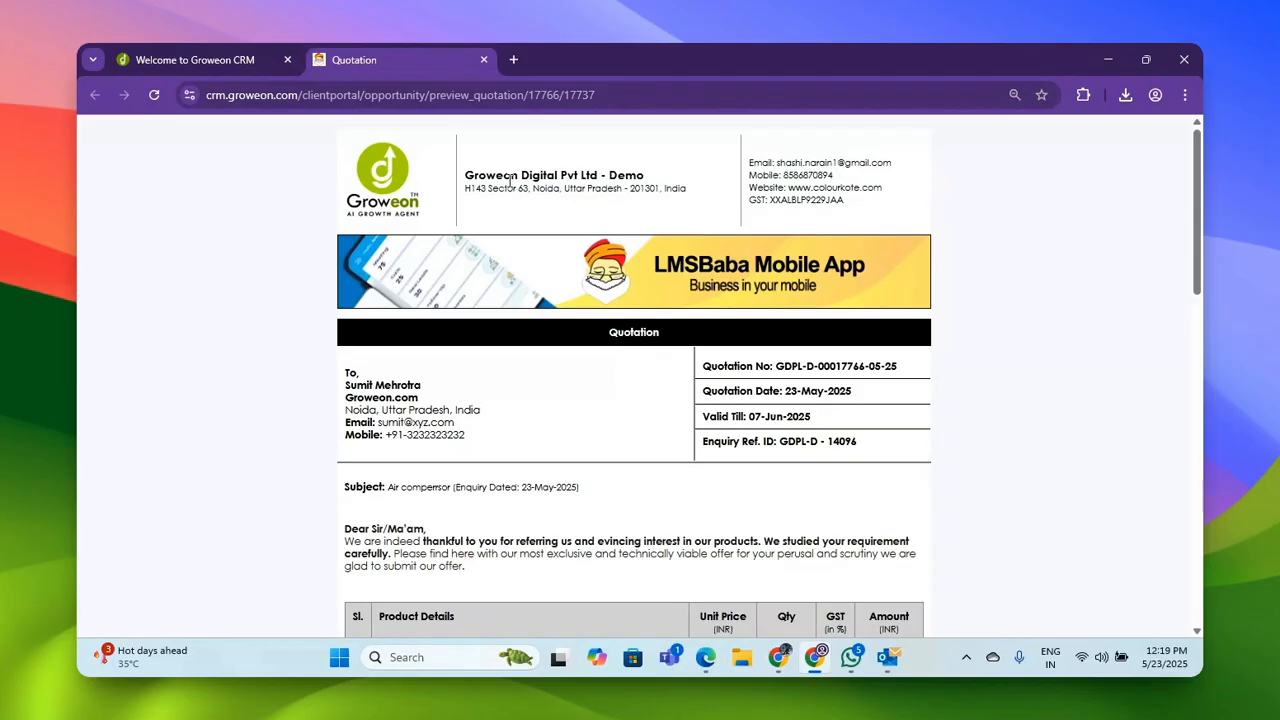
Examine the preview's company and customer details, product table, amounts, terms and bank details, then close the preview.
{"action": "left_click_drag", "start_coordinate": [464, 175], "coordinate": [648, 176]}
{"action": "left_click_drag", "start_coordinate": [752, 162], "coordinate": [848, 208]}
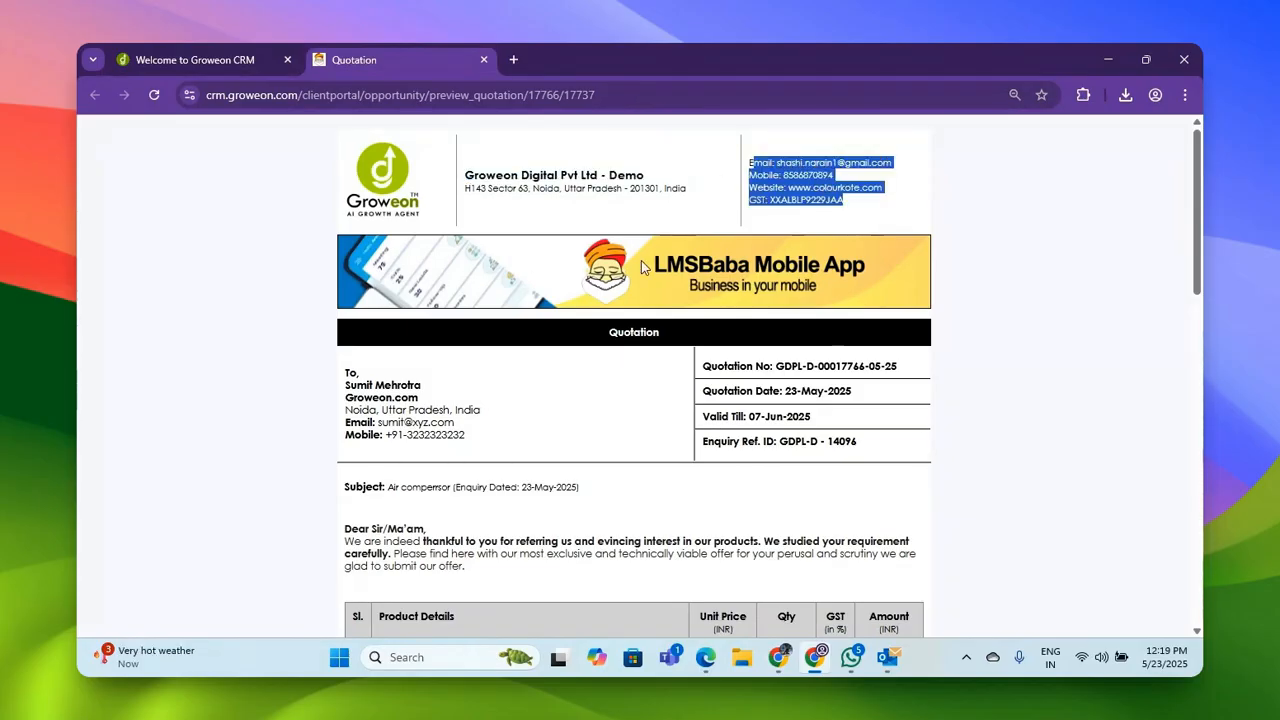
{"action": "left_click_drag", "start_coordinate": [346, 371], "coordinate": [471, 437]}
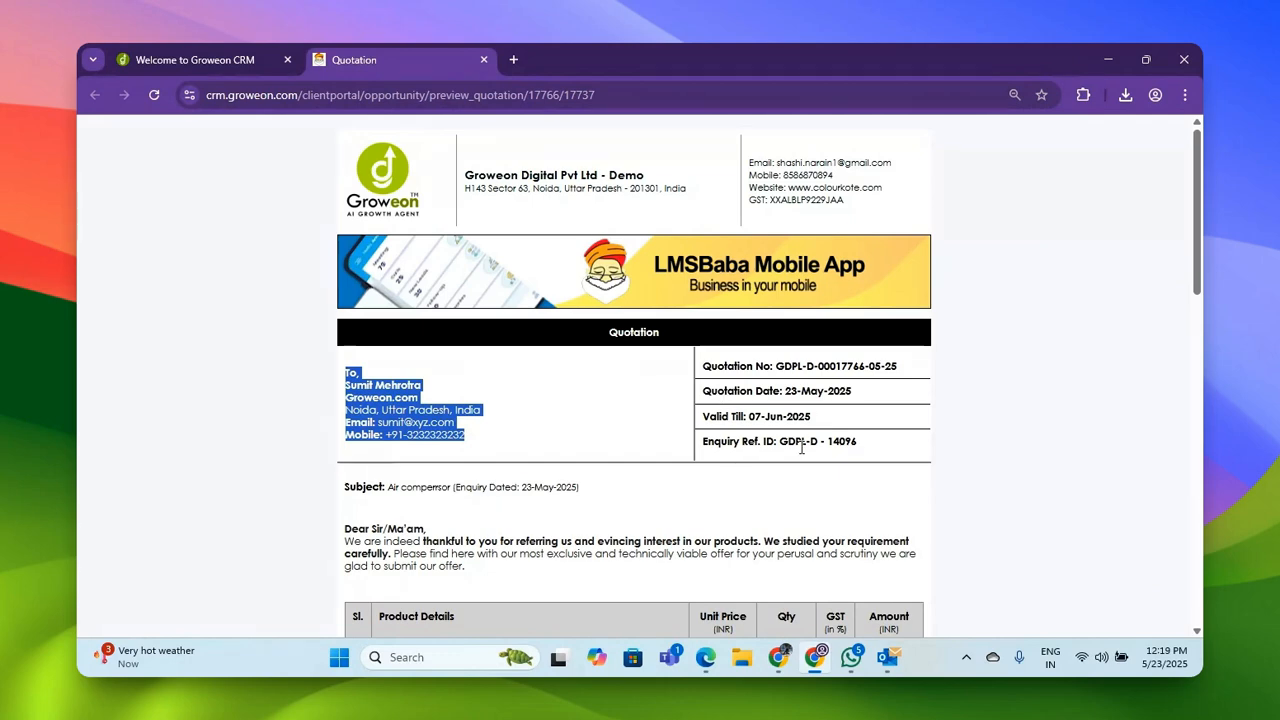
{"action": "scroll", "coordinate": [512, 540], "scroll_direction": "down", "scroll_amount": 2}
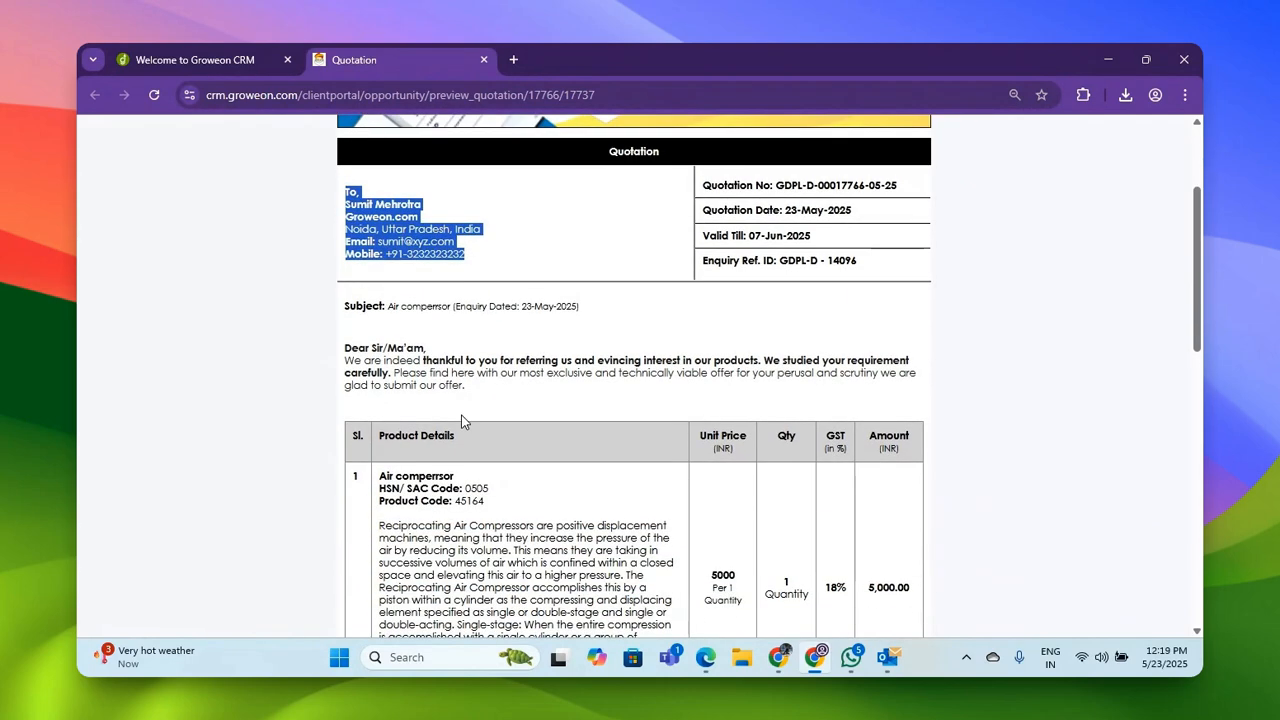
{"action": "scroll", "coordinate": [462, 413], "scroll_direction": "down", "scroll_amount": 2}
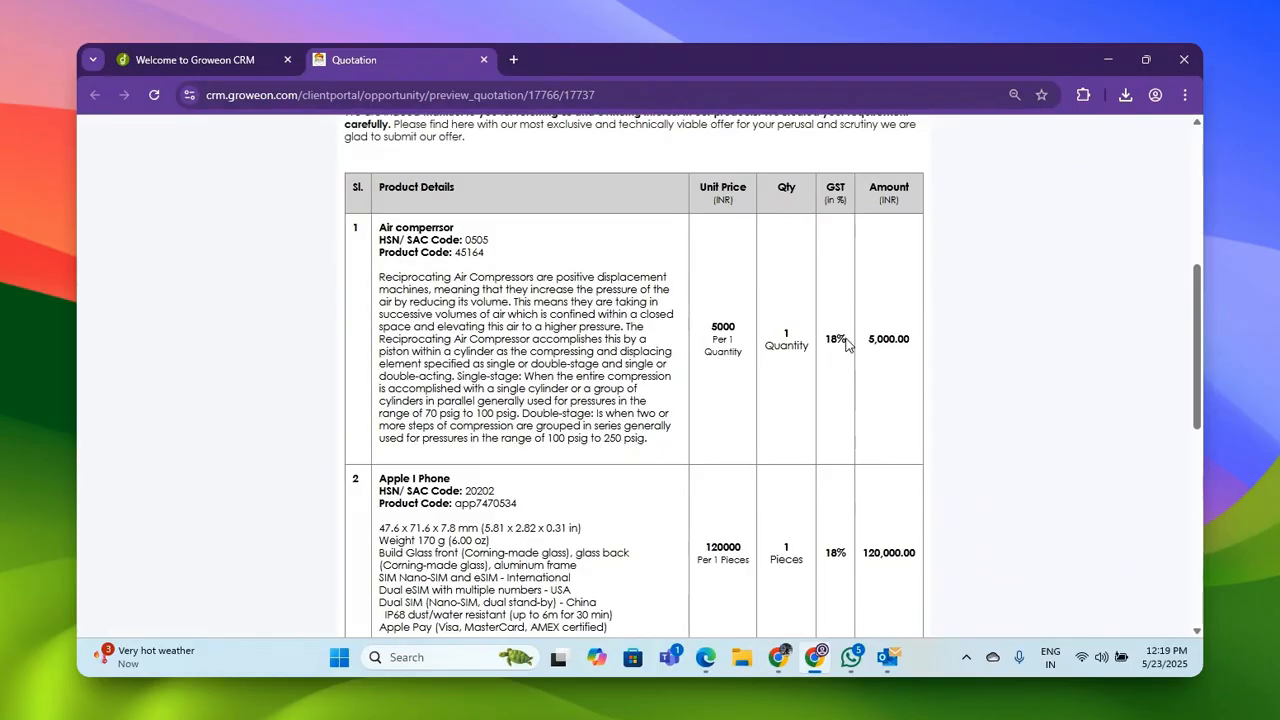
{"action": "scroll", "coordinate": [845, 343], "scroll_direction": "down", "scroll_amount": 4}
{"action": "left_click_drag", "start_coordinate": [716, 357], "coordinate": [908, 420]}
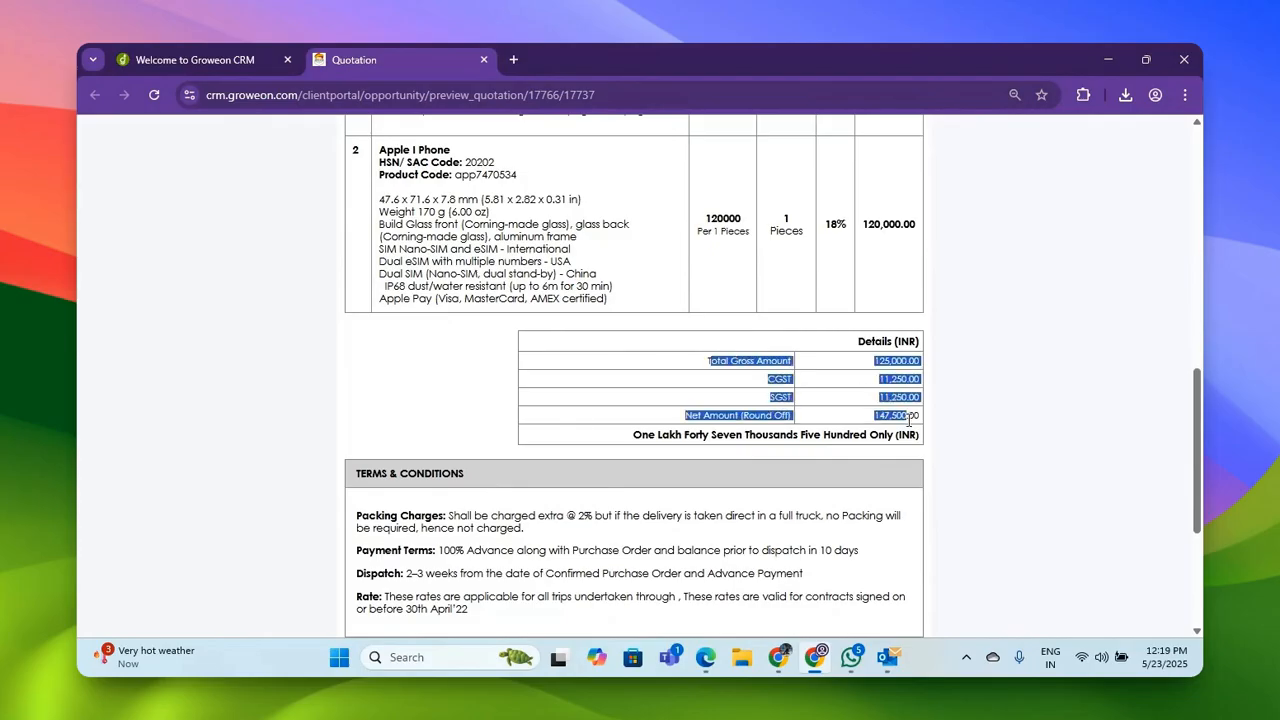
{"action": "scroll", "coordinate": [640, 475], "scroll_direction": "down", "scroll_amount": 3}
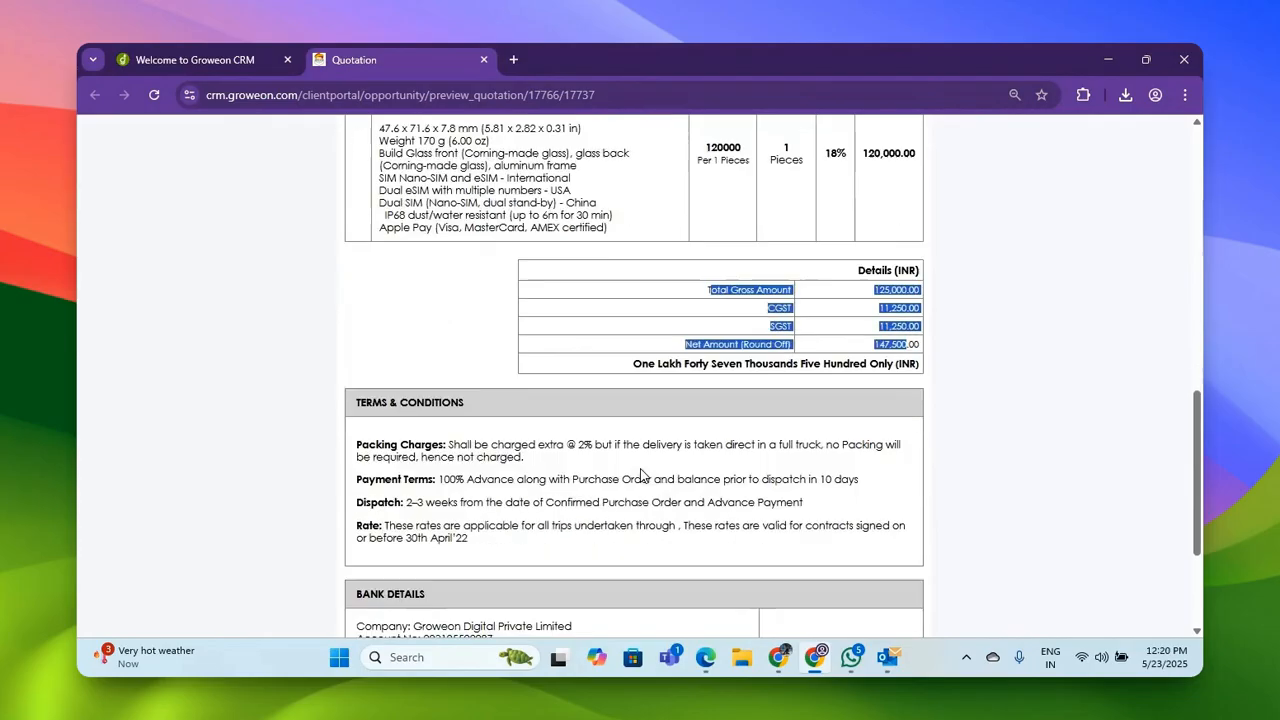
{"action": "scroll", "coordinate": [603, 450], "scroll_direction": "down", "scroll_amount": 1}
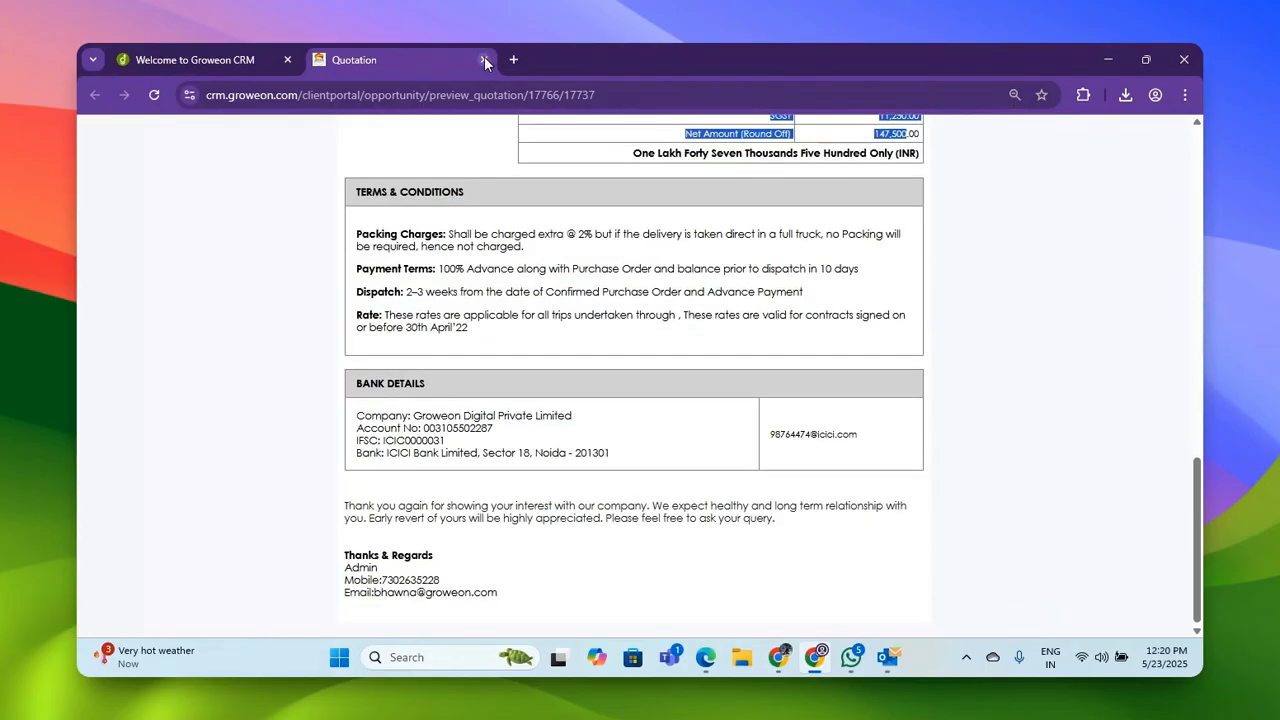
{"action": "left_click", "coordinate": [484, 60]}
Open the quotation's title for editing, select its text and leave the title editor.
{"action": "scroll", "coordinate": [572, 277], "scroll_direction": "up", "scroll_amount": 10}
{"action": "scroll", "coordinate": [575, 276], "scroll_direction": "up", "scroll_amount": 2}
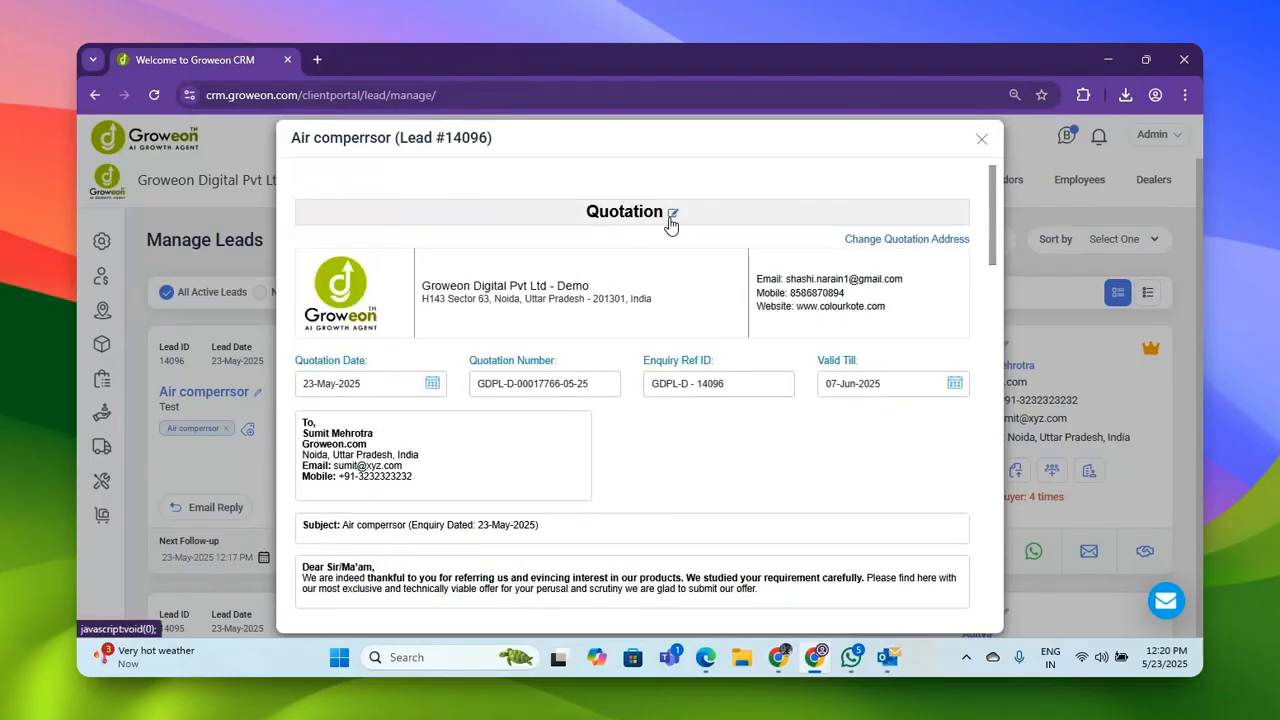
{"action": "left_click", "coordinate": [673, 213]}
{"action": "left_click_drag", "start_coordinate": [645, 218], "coordinate": [533, 224]}
{"action": "left_click", "coordinate": [558, 262]}
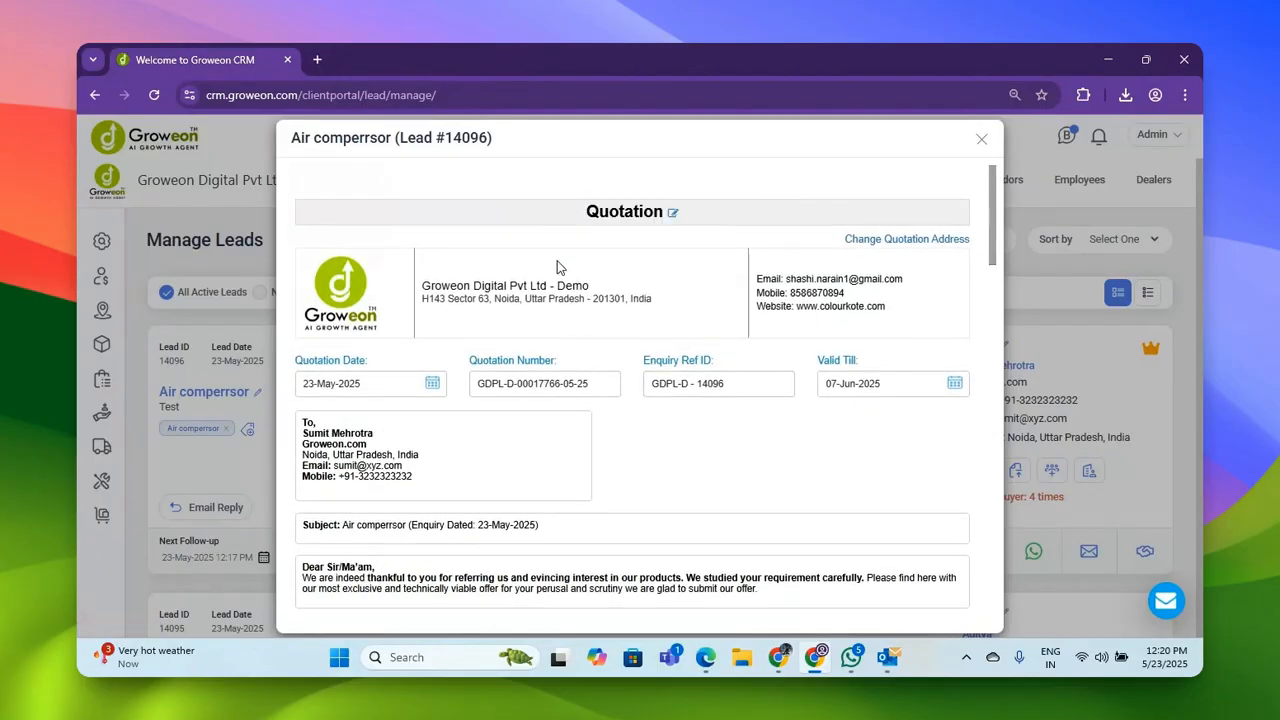
Examine the quotation address option and the Quotation Date, Quotation Number and Valid Till fields, closing the date pickers without choosing dates.
{"action": "left_click", "coordinate": [890, 250]}
{"action": "left_click", "coordinate": [717, 433]}
{"action": "left_click", "coordinate": [386, 388]}
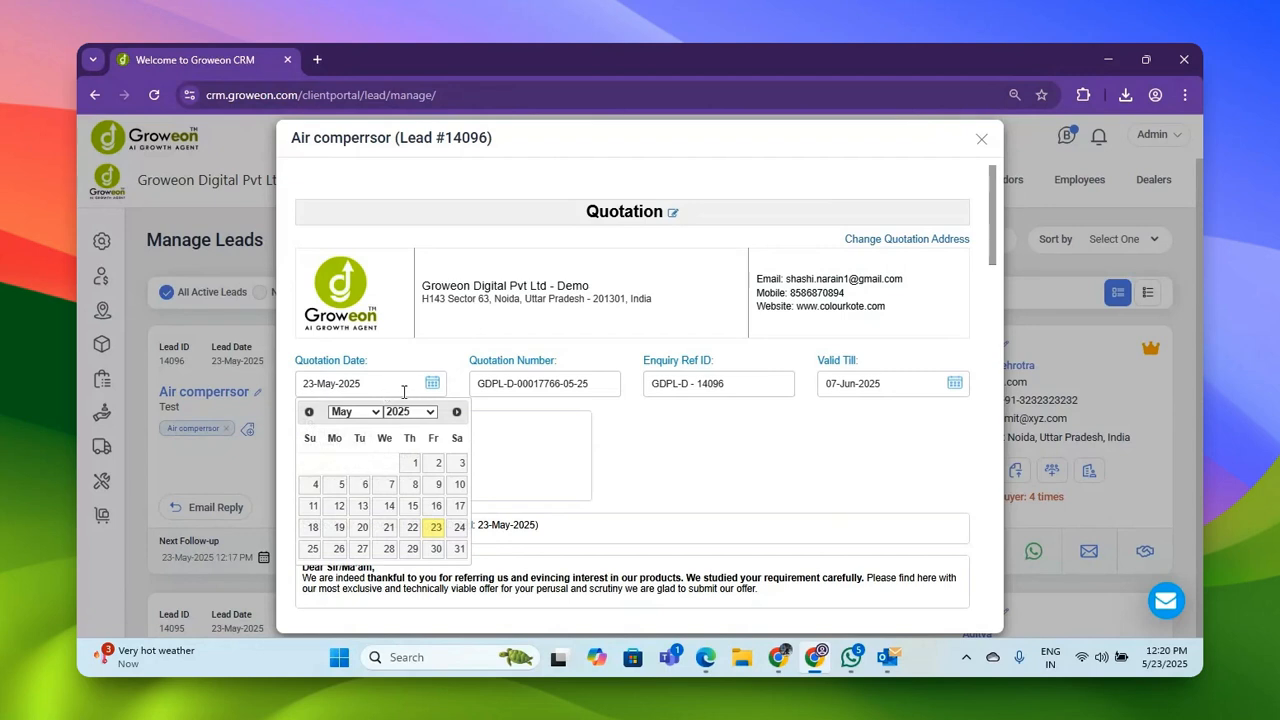
{"action": "double_click", "coordinate": [543, 386]}
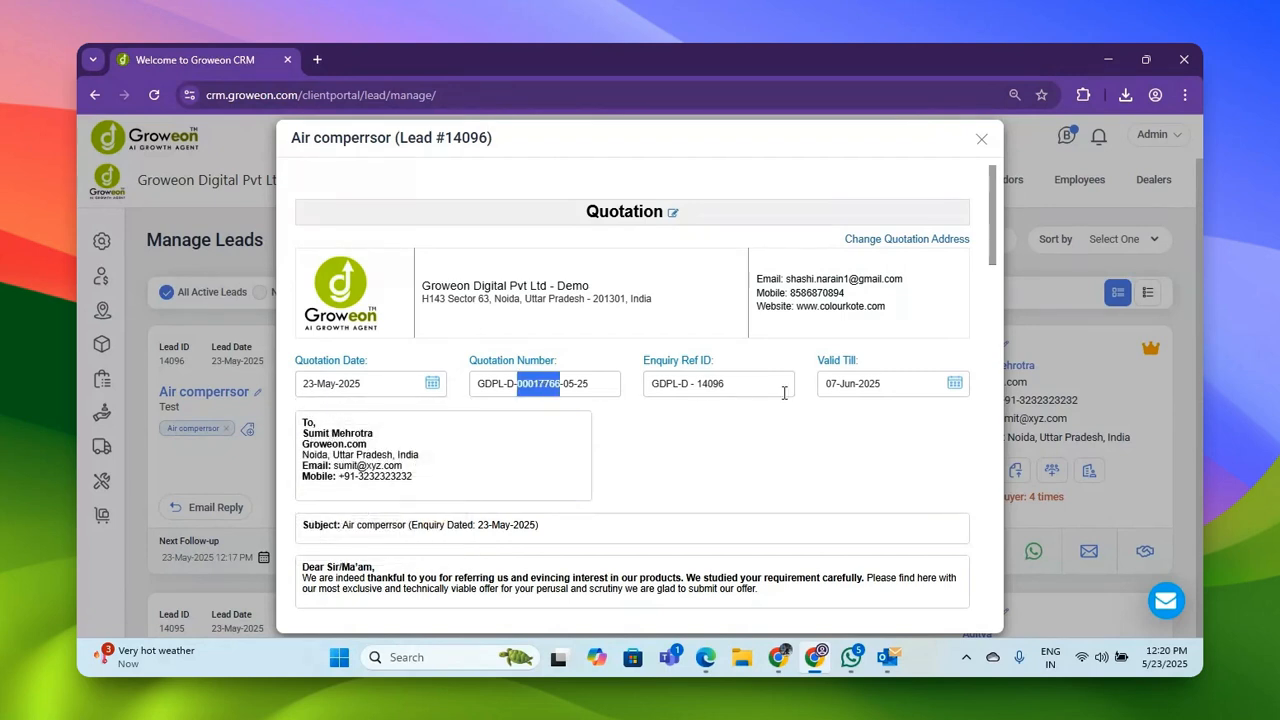
{"action": "left_click", "coordinate": [840, 387]}
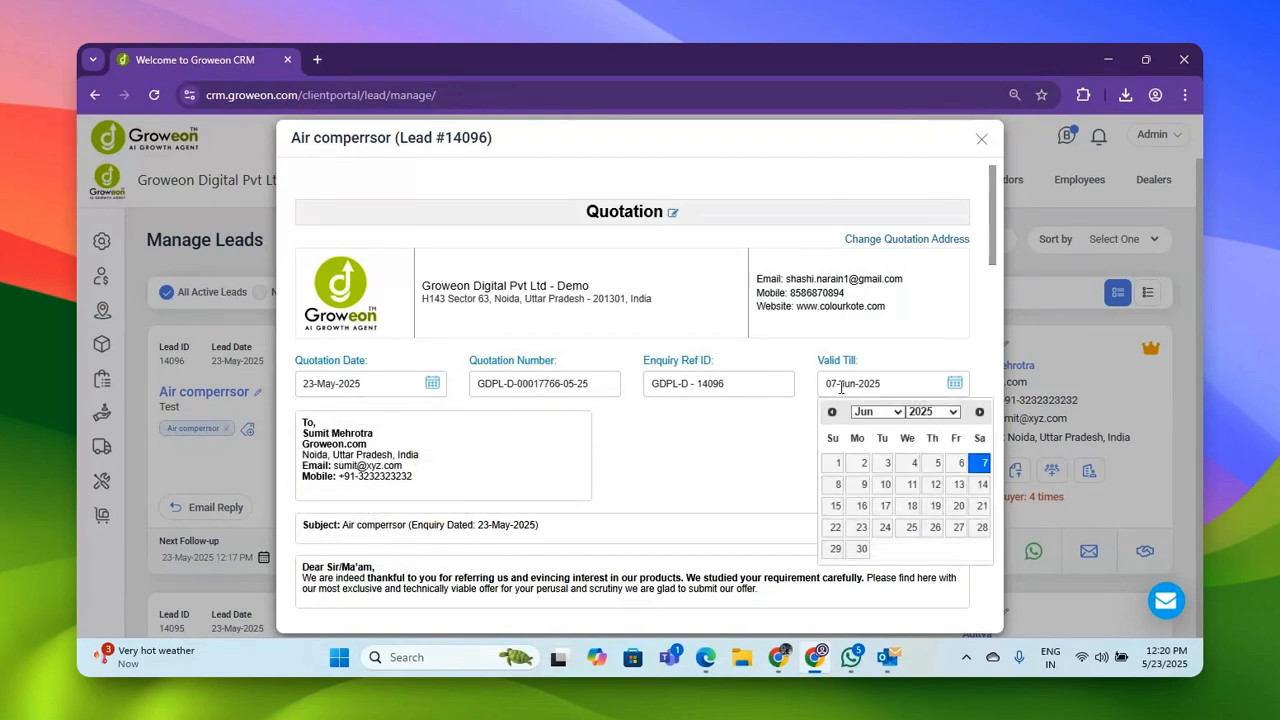
{"action": "left_click", "coordinate": [694, 477]}
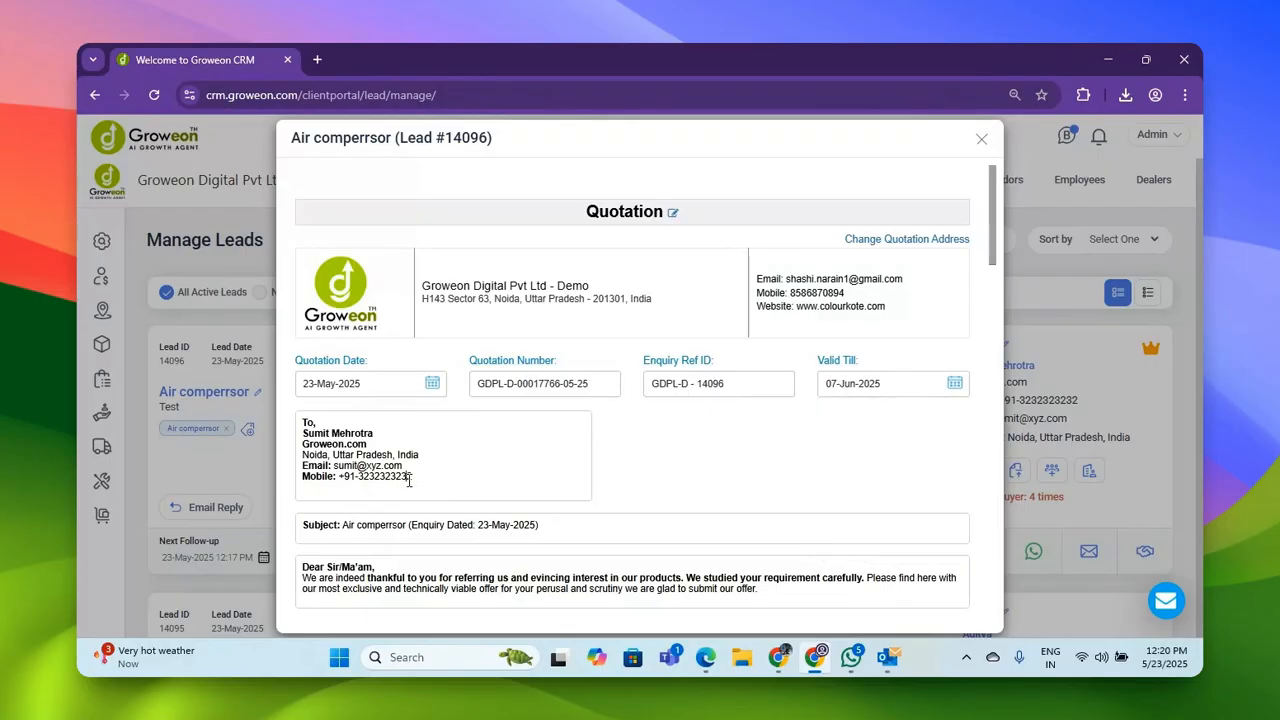
Look over the customer details and subject line, and change the opening salutation of the quotation letter to "Dear Sir,".
{"action": "left_click_drag", "start_coordinate": [409, 481], "coordinate": [315, 434]}
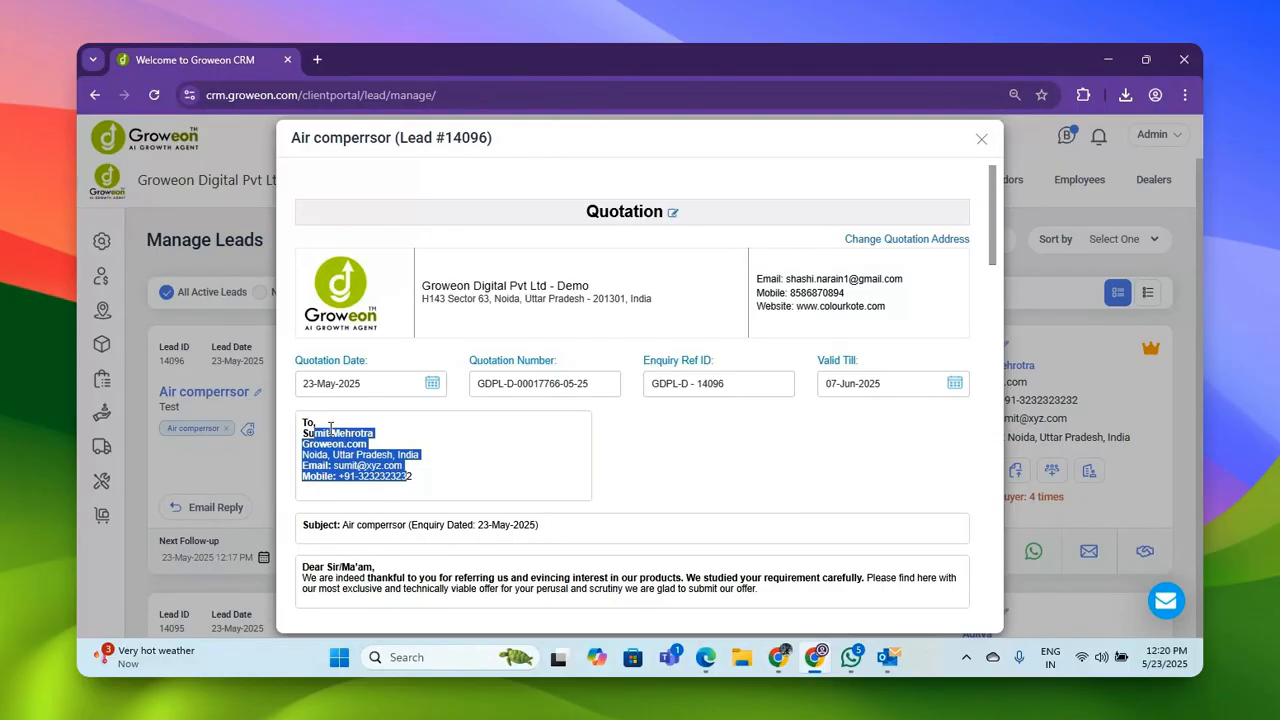
{"action": "scroll", "coordinate": [651, 439], "scroll_direction": "down", "scroll_amount": 2}
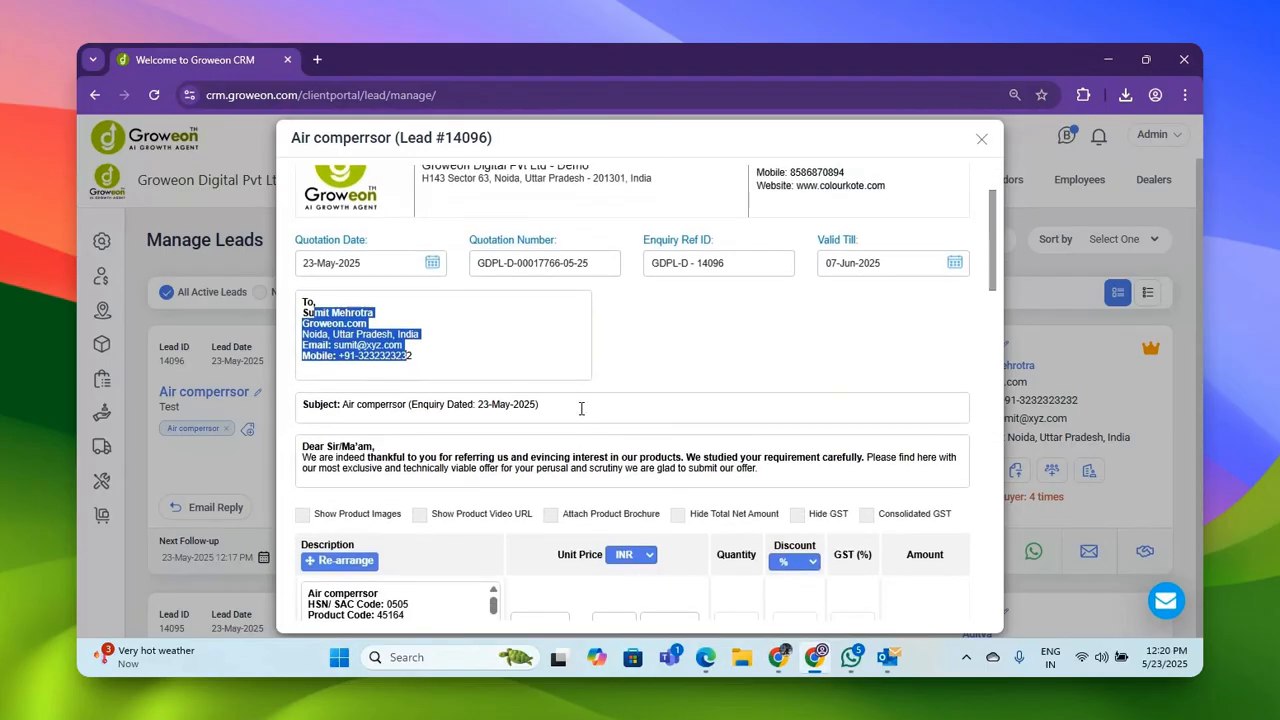
{"action": "left_click_drag", "start_coordinate": [581, 408], "coordinate": [388, 424]}
{"action": "left_click_drag", "start_coordinate": [303, 446], "coordinate": [778, 468]}
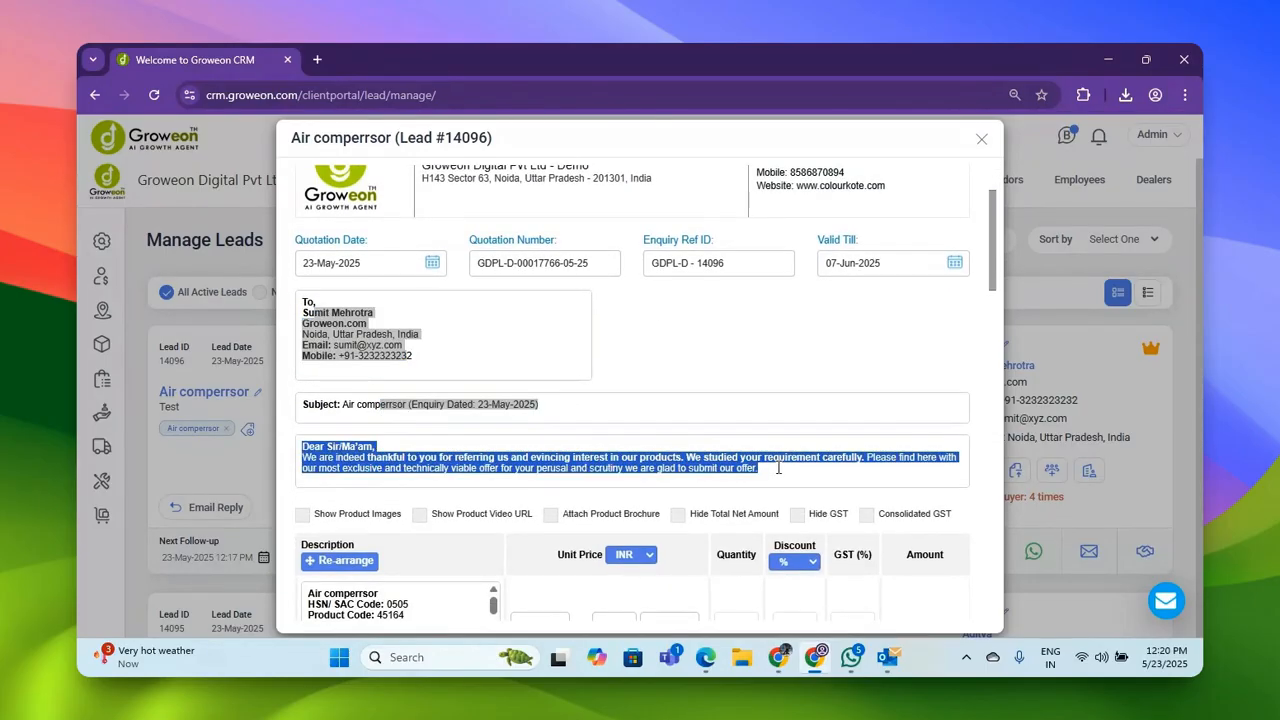
{"action": "left_click", "coordinate": [423, 446]}
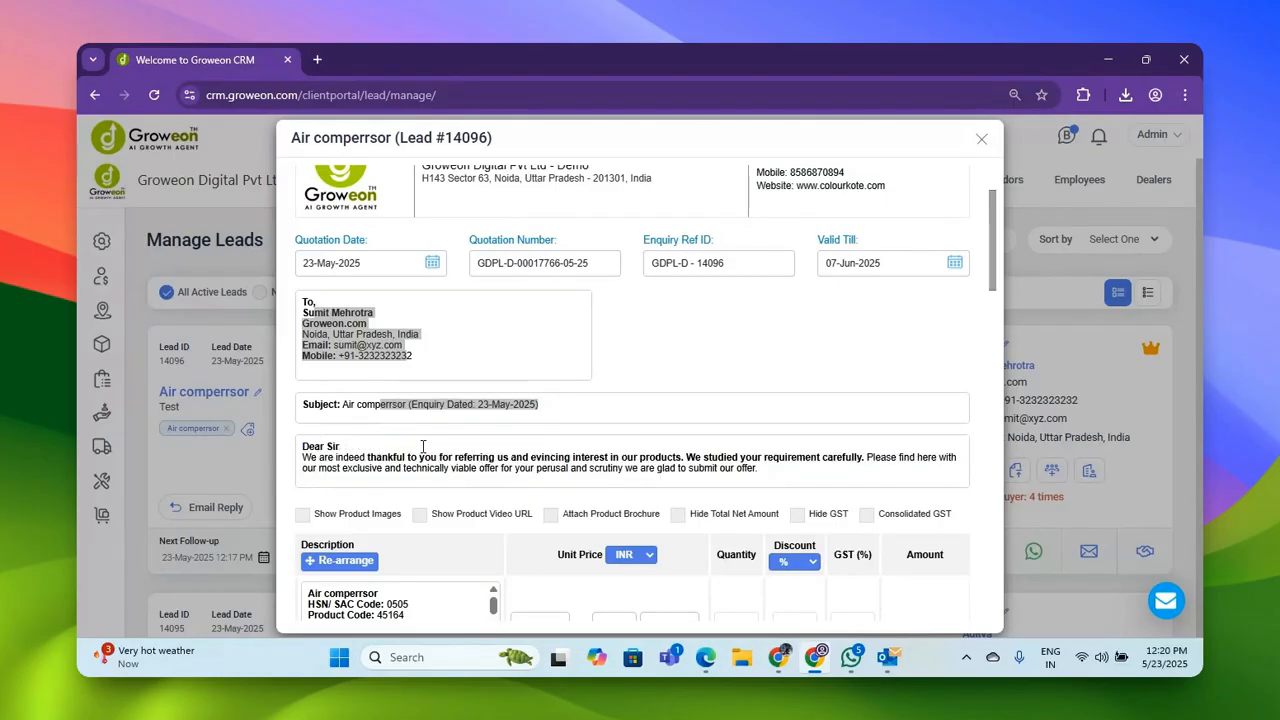
Examine the Air comperrsor row's description and unit price, and view the discount type options without changing the selection.
{"action": "scroll", "coordinate": [680, 323], "scroll_direction": "down", "scroll_amount": 3}
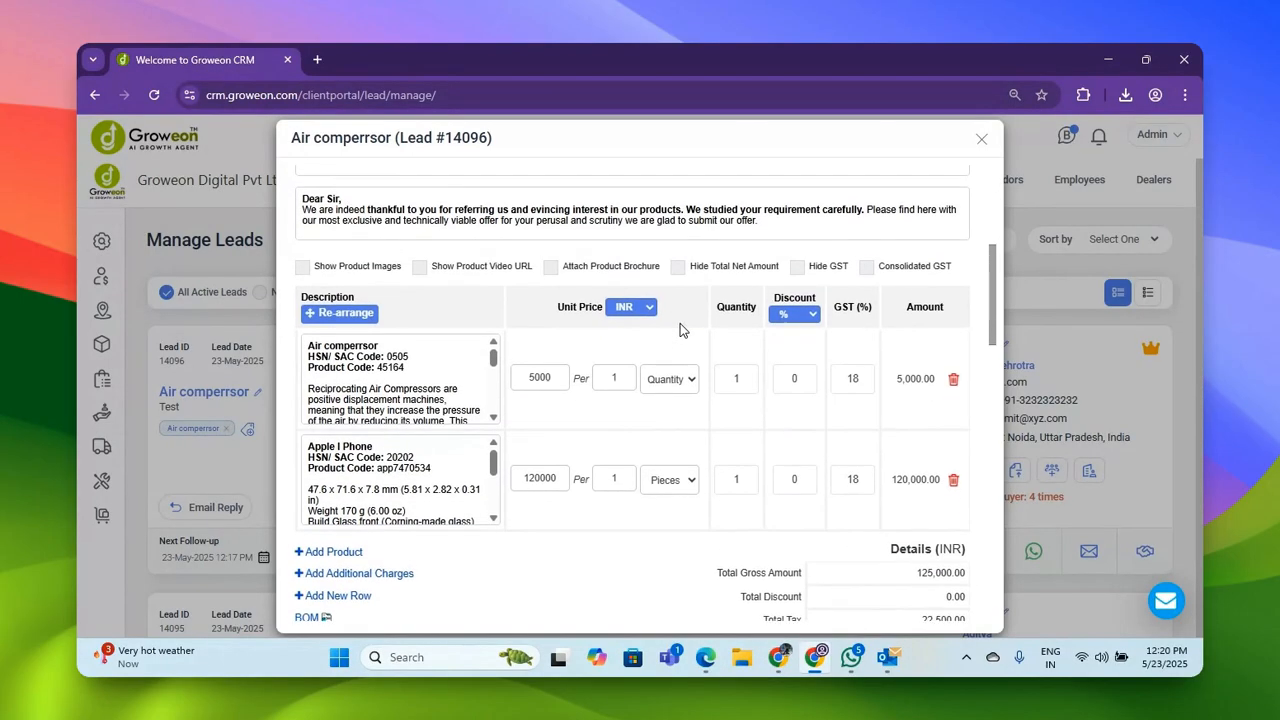
{"action": "left_click_drag", "start_coordinate": [310, 344], "coordinate": [486, 428]}
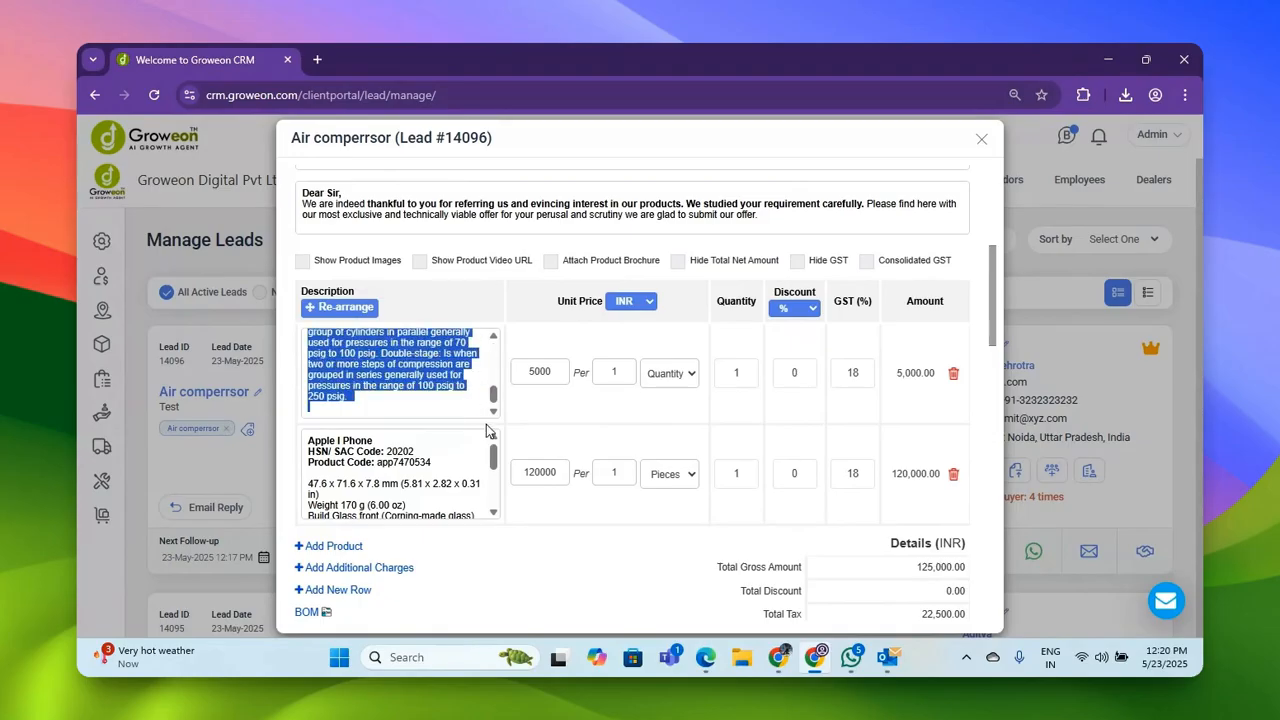
{"action": "scroll", "coordinate": [428, 405], "scroll_direction": "up", "scroll_amount": 2}
{"action": "left_click", "coordinate": [428, 405]}
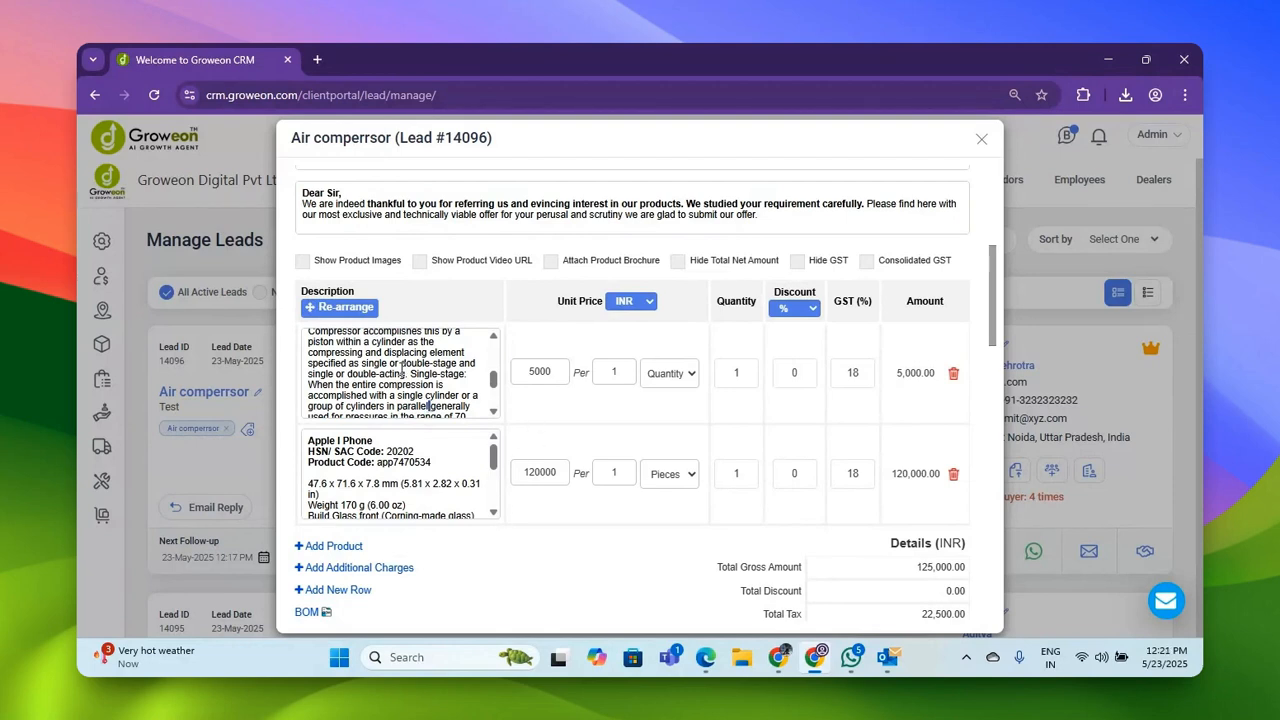
{"action": "left_click", "coordinate": [540, 372]}
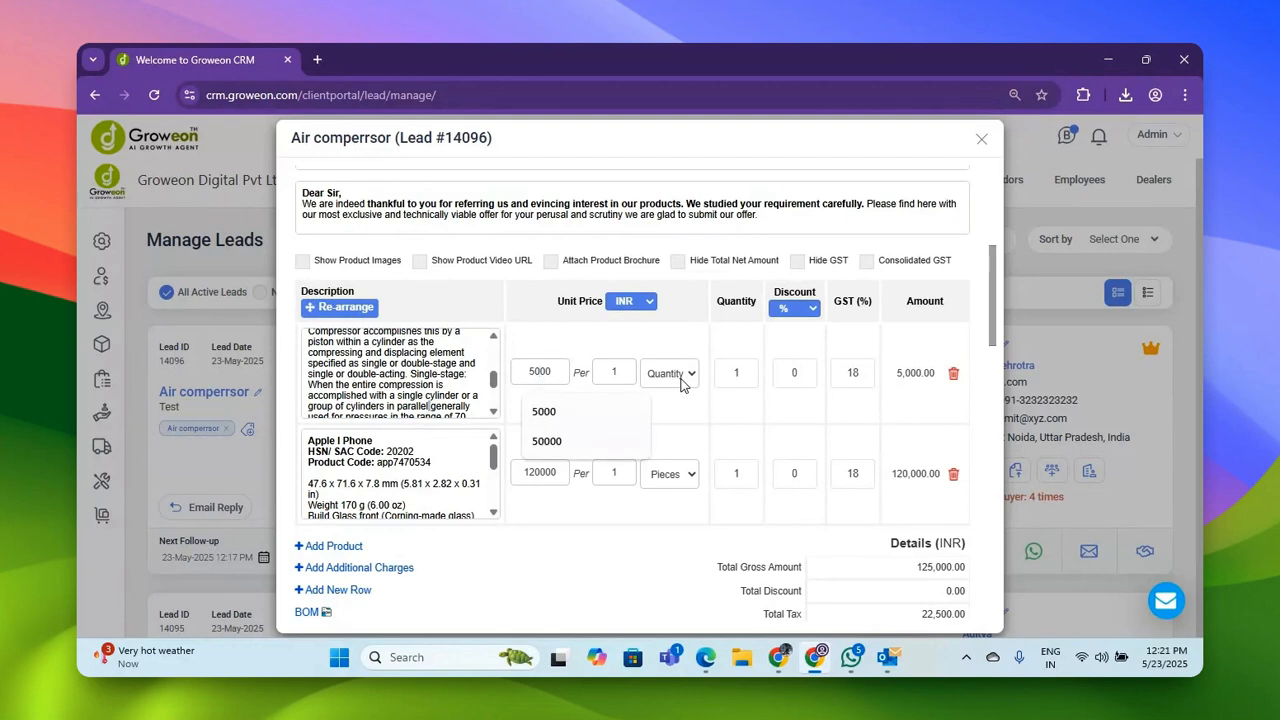
{"action": "left_click", "coordinate": [799, 310]}
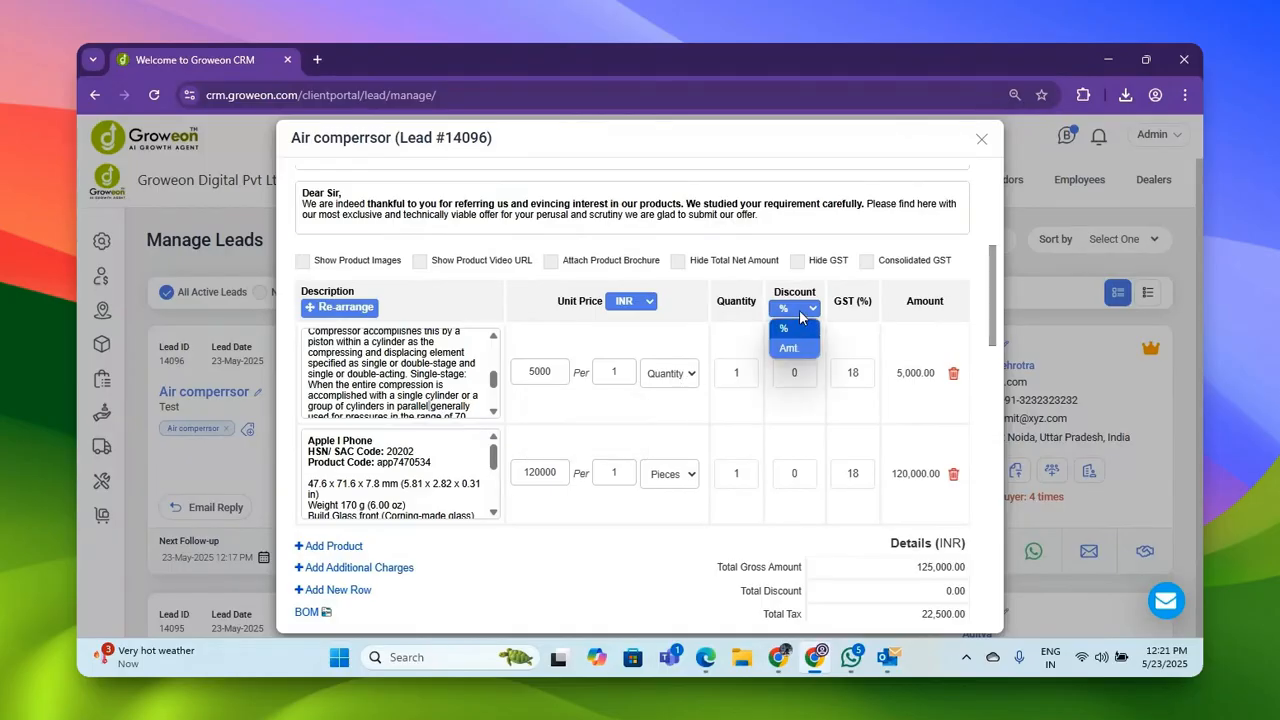
{"action": "left_click", "coordinate": [826, 413]}
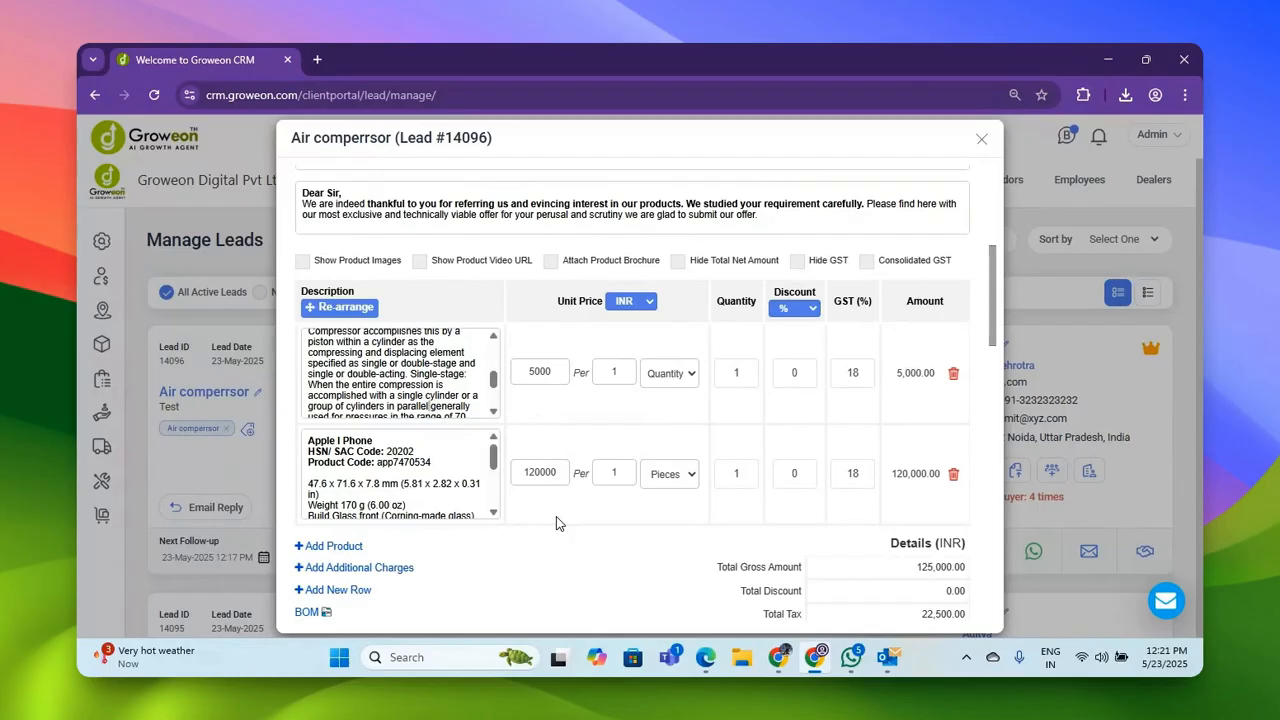
Add Packing Charges and Freight Charges to the quotation as additional charges.
{"action": "scroll", "coordinate": [556, 516], "scroll_direction": "down", "scroll_amount": 1}
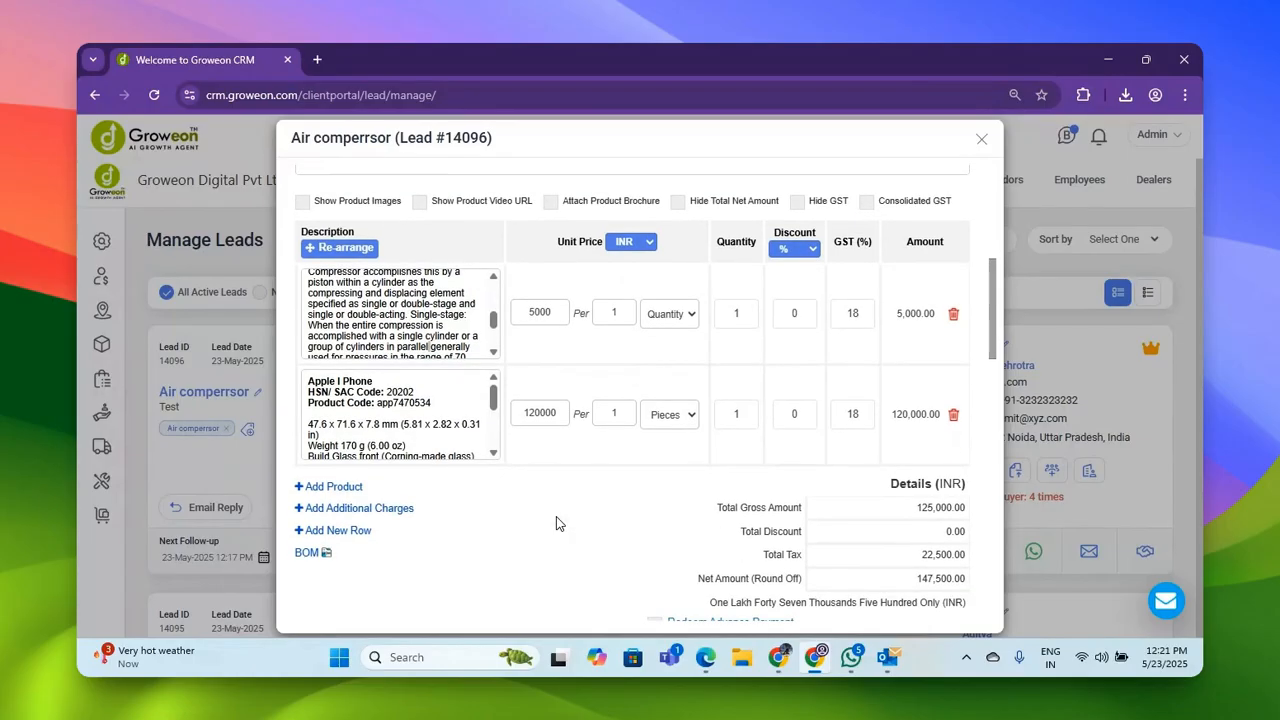
{"action": "left_click", "coordinate": [377, 512]}
{"action": "left_click", "coordinate": [443, 265]}
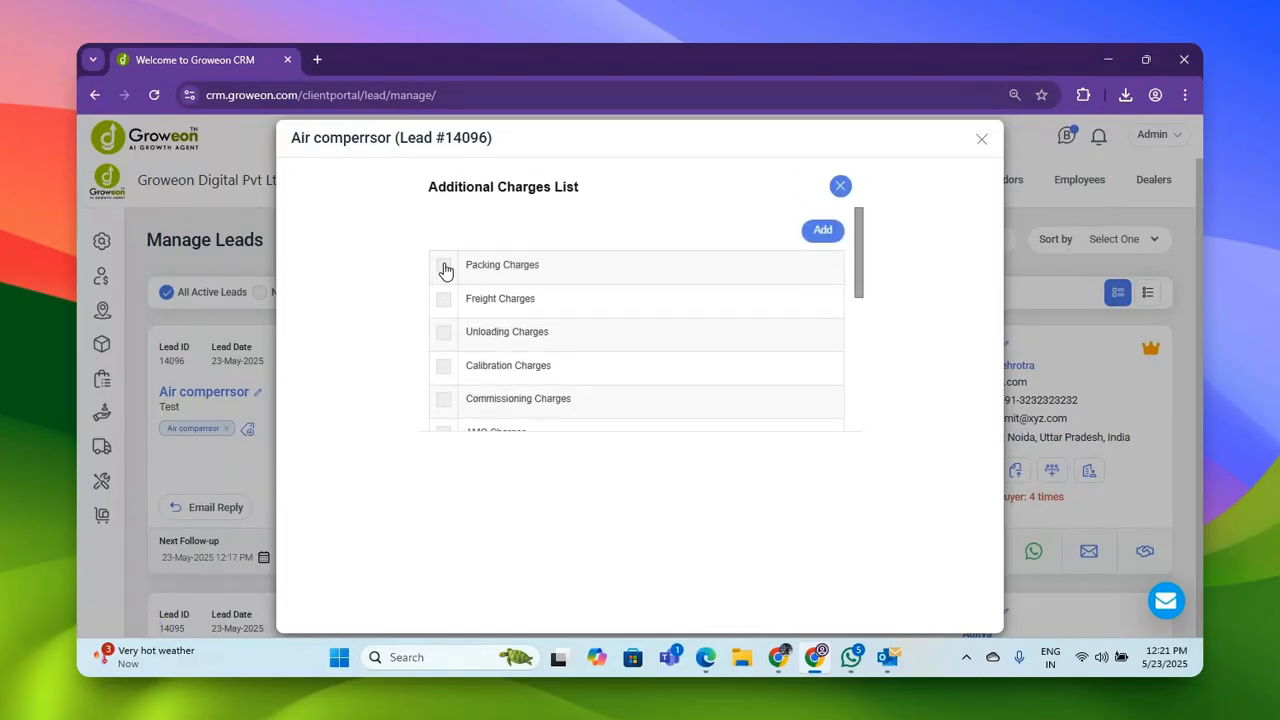
{"action": "left_click", "coordinate": [443, 299]}
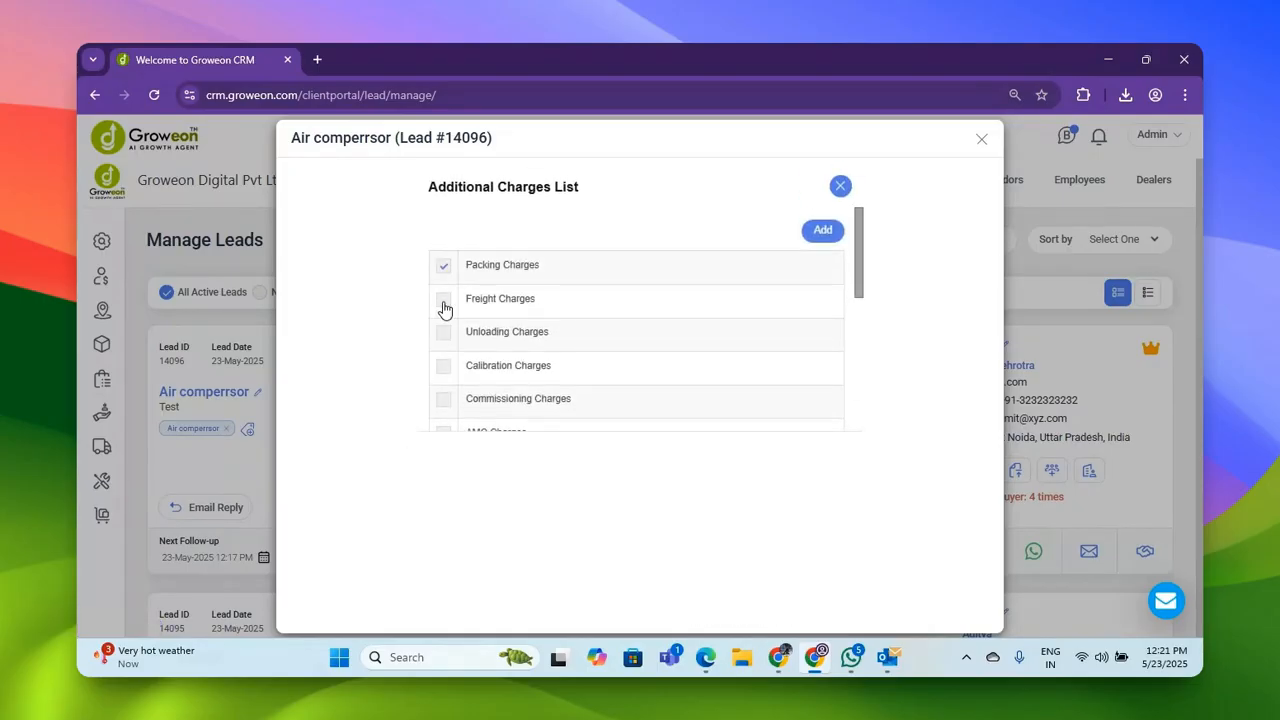
{"action": "left_click", "coordinate": [818, 235]}
Set the price to 500 and the GST to 18% for both the Packing Charges and Freight Charges rows.
{"action": "scroll", "coordinate": [560, 468], "scroll_direction": "down", "scroll_amount": 2}
{"action": "left_click", "coordinate": [527, 390]}
{"action": "type", "text": "500"}
{"action": "left_click", "coordinate": [537, 482]}
{"action": "type", "text": "500"}
{"action": "left_click", "coordinate": [836, 387]}
{"action": "type", "text": "18"}
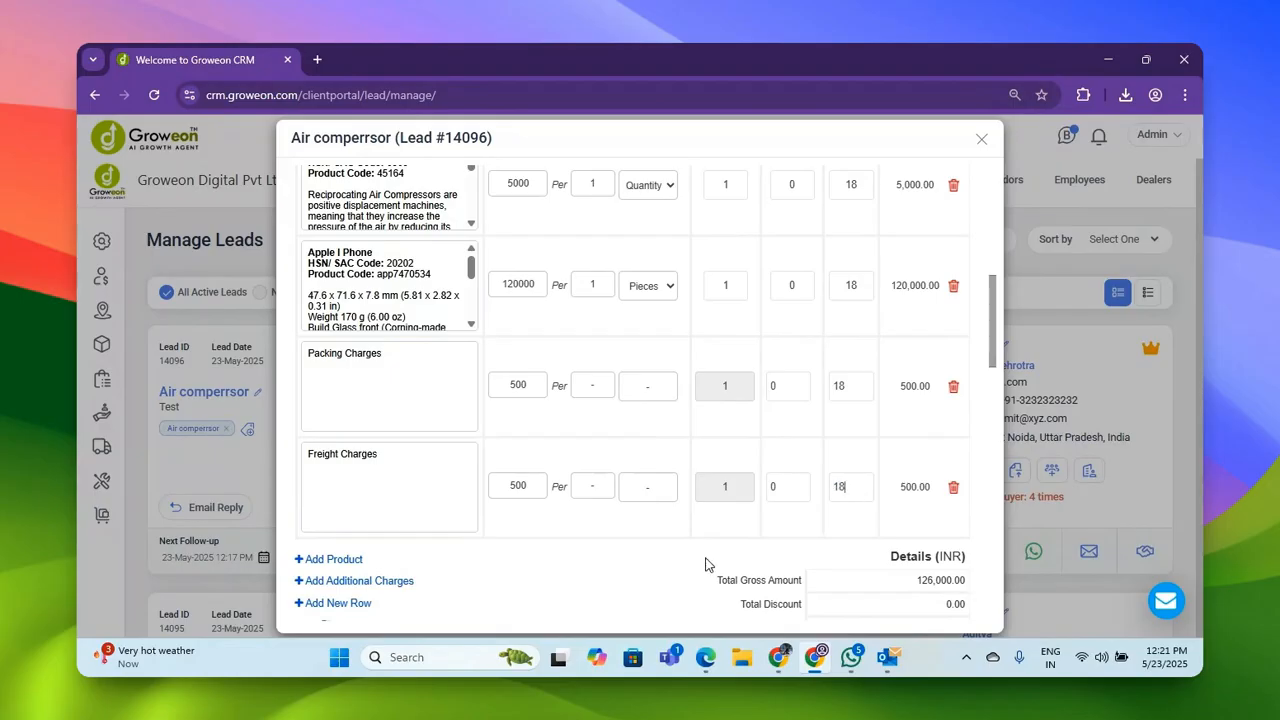
Examine the quotation totals, the product and charge rows, and the options for hiding the net amount and GST.
{"action": "scroll", "coordinate": [705, 565], "scroll_direction": "down", "scroll_amount": 2}
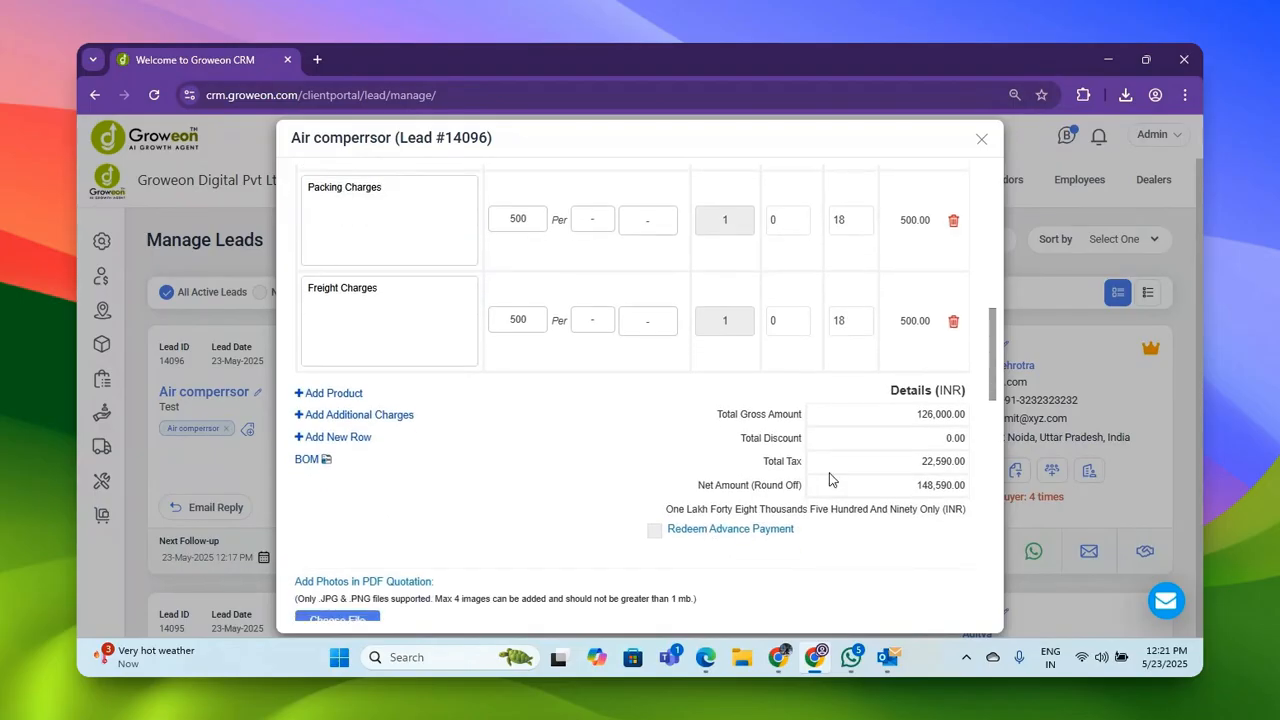
{"action": "scroll", "coordinate": [553, 496], "scroll_direction": "down", "scroll_amount": 1}
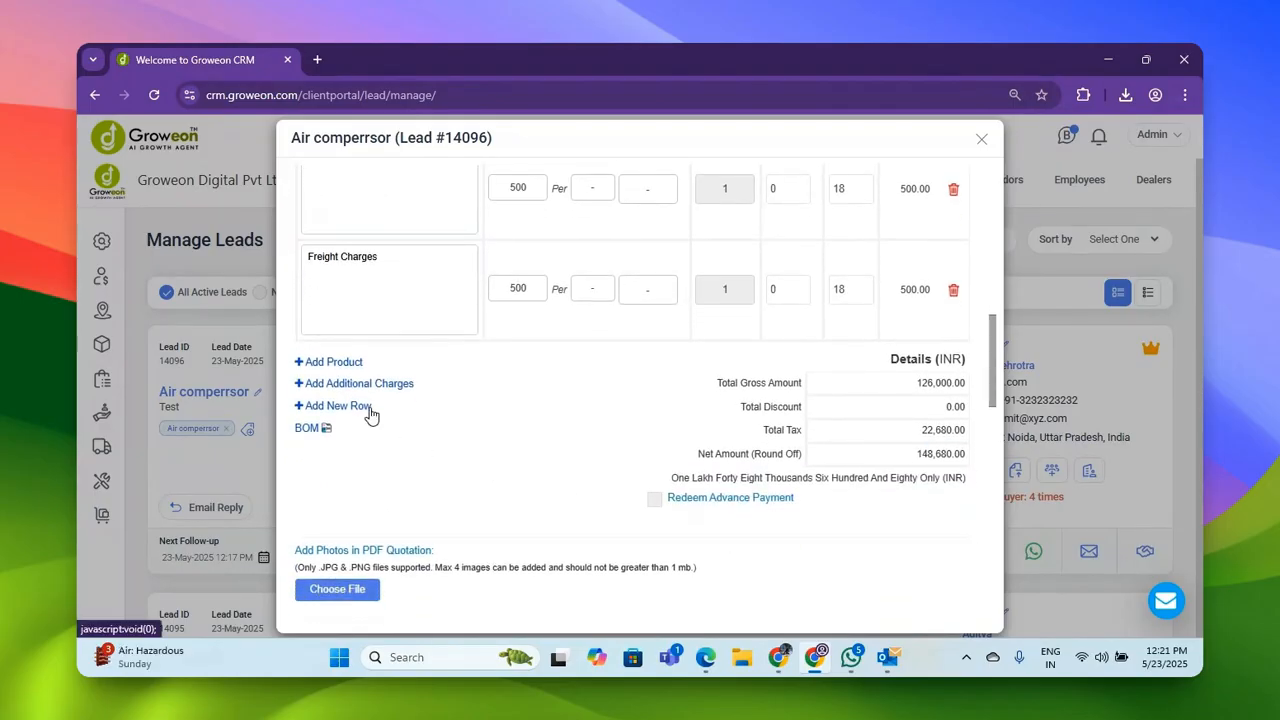
{"action": "scroll", "coordinate": [449, 417], "scroll_direction": "up", "scroll_amount": 2}
{"action": "scroll", "coordinate": [451, 411], "scroll_direction": "down", "scroll_amount": 3}
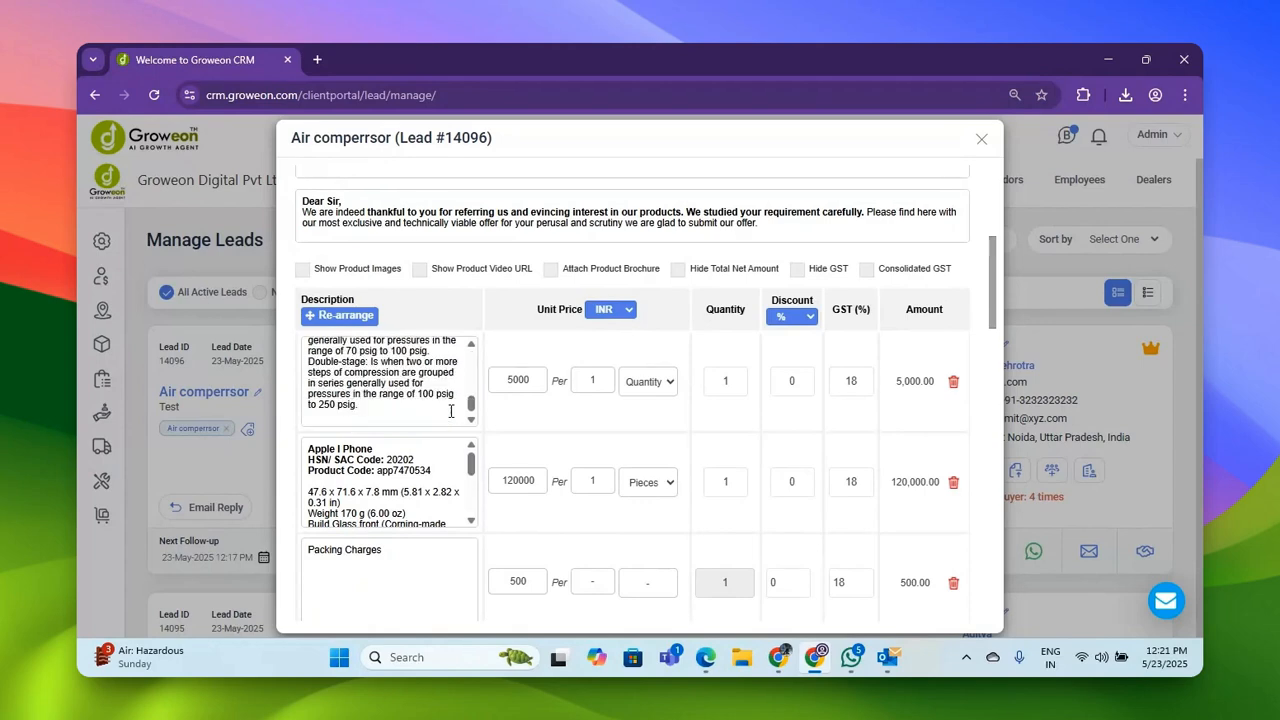
{"action": "scroll", "coordinate": [546, 449], "scroll_direction": "down", "scroll_amount": 3}
{"action": "scroll", "coordinate": [683, 283], "scroll_direction": "up", "scroll_amount": 4}
{"action": "double_click", "coordinate": [714, 282]}
{"action": "scroll", "coordinate": [690, 382], "scroll_direction": "down", "scroll_amount": 3}
{"action": "scroll", "coordinate": [686, 382], "scroll_direction": "up", "scroll_amount": 2}
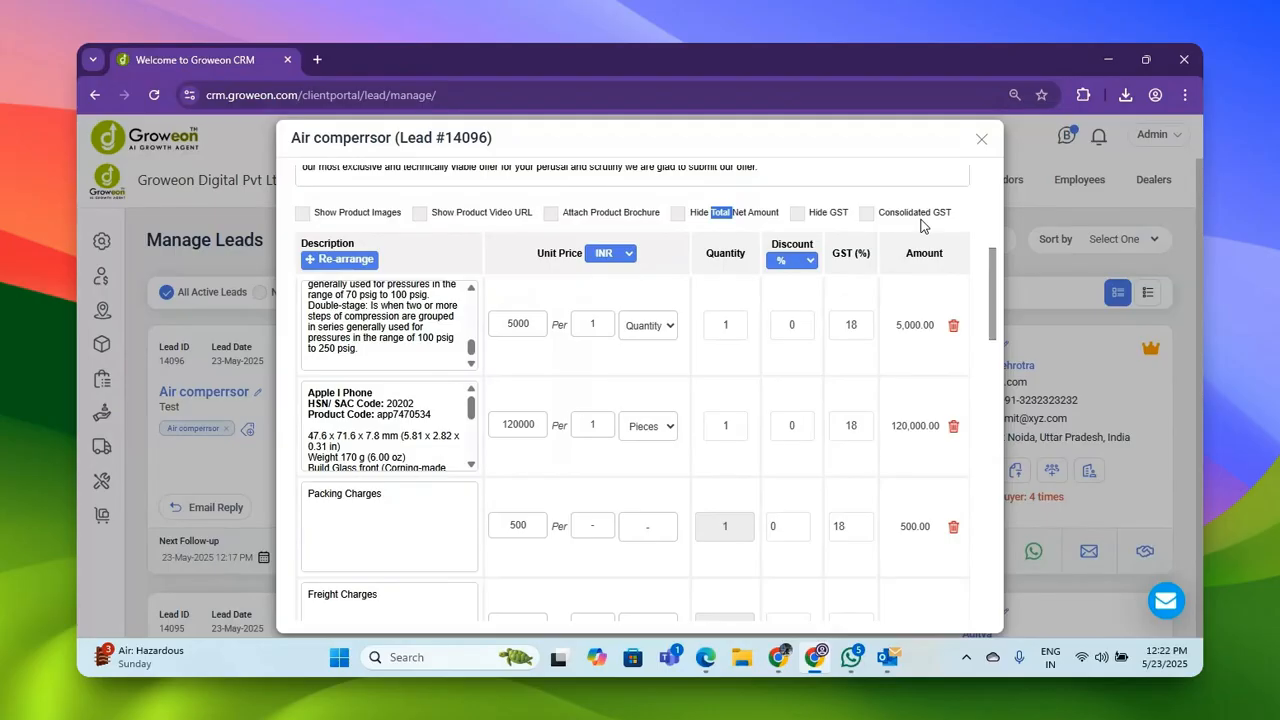
{"action": "scroll", "coordinate": [440, 320], "scroll_direction": "up", "scroll_amount": 3}
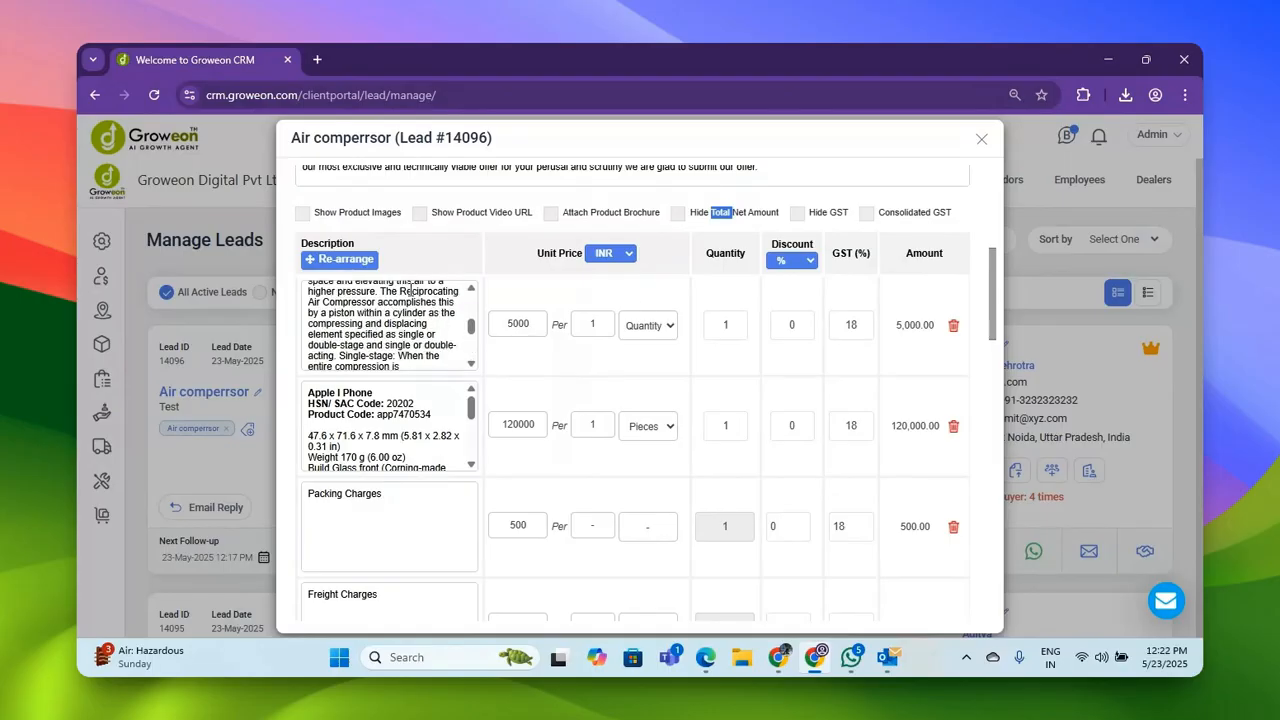
Enable Show Product Images, Show Product Video URL and Attach Product Brochure for the quotation.
{"action": "triple_click", "coordinate": [372, 213]}
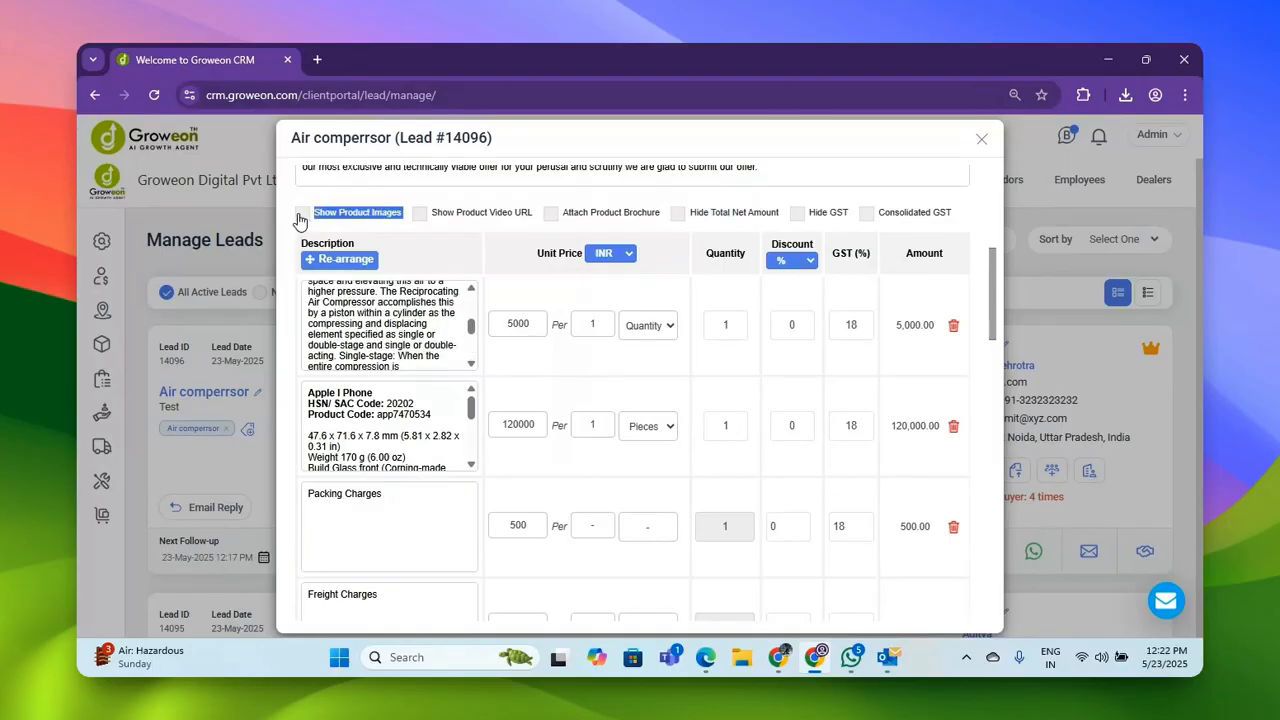
{"action": "scroll", "coordinate": [508, 422], "scroll_direction": "down", "scroll_amount": 1}
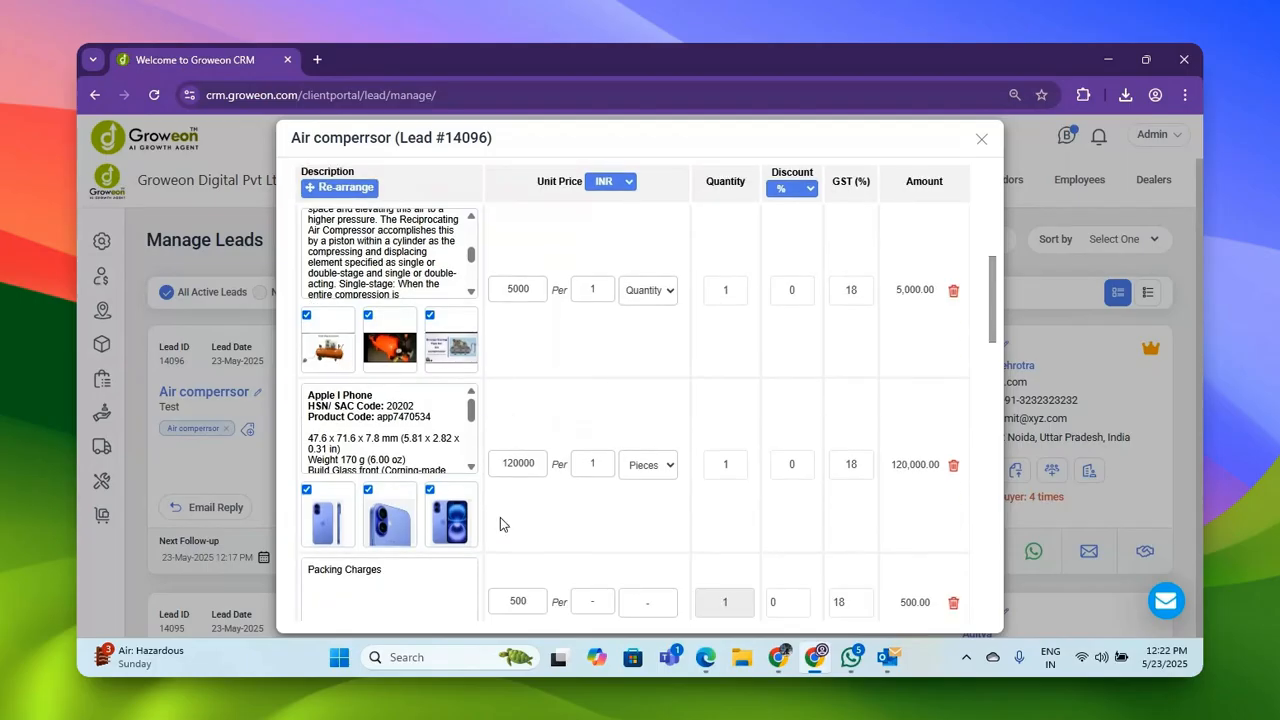
{"action": "scroll", "coordinate": [498, 505], "scroll_direction": "up", "scroll_amount": 1}
{"action": "double_click", "coordinate": [501, 202]}
{"action": "left_click", "coordinate": [501, 202]}
{"action": "left_click", "coordinate": [420, 202]}
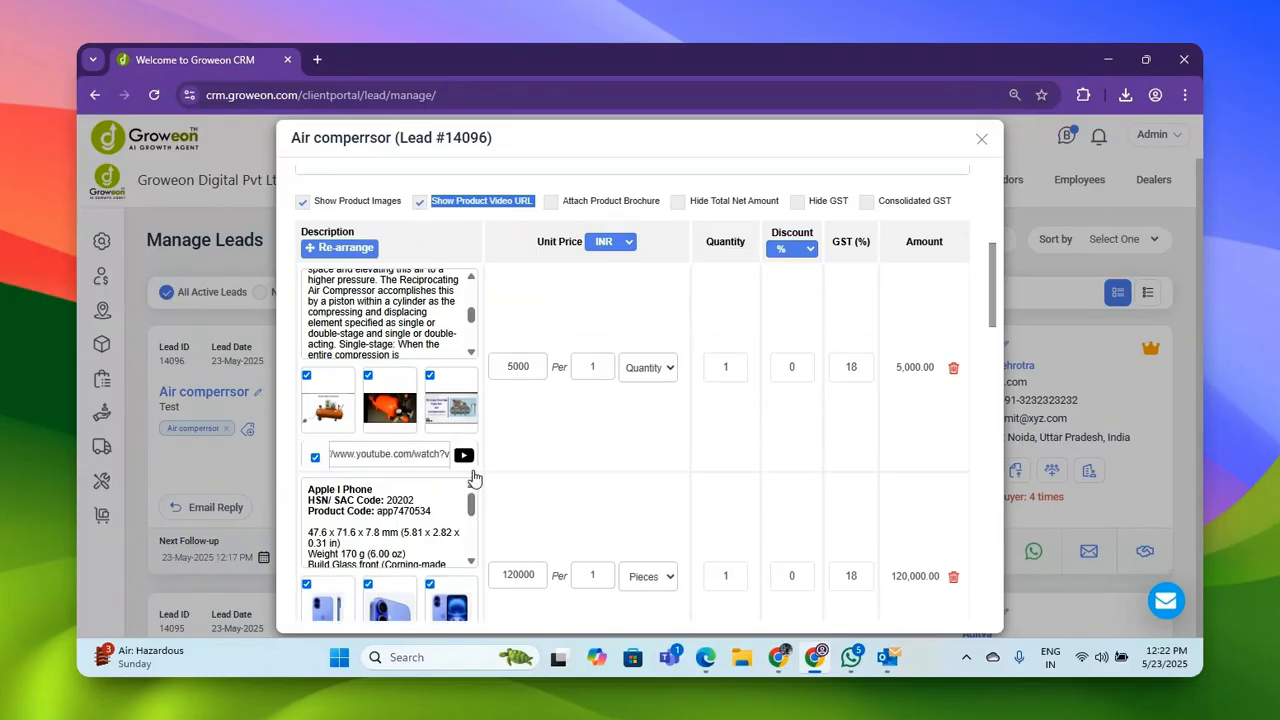
{"action": "triple_click", "coordinate": [608, 201]}
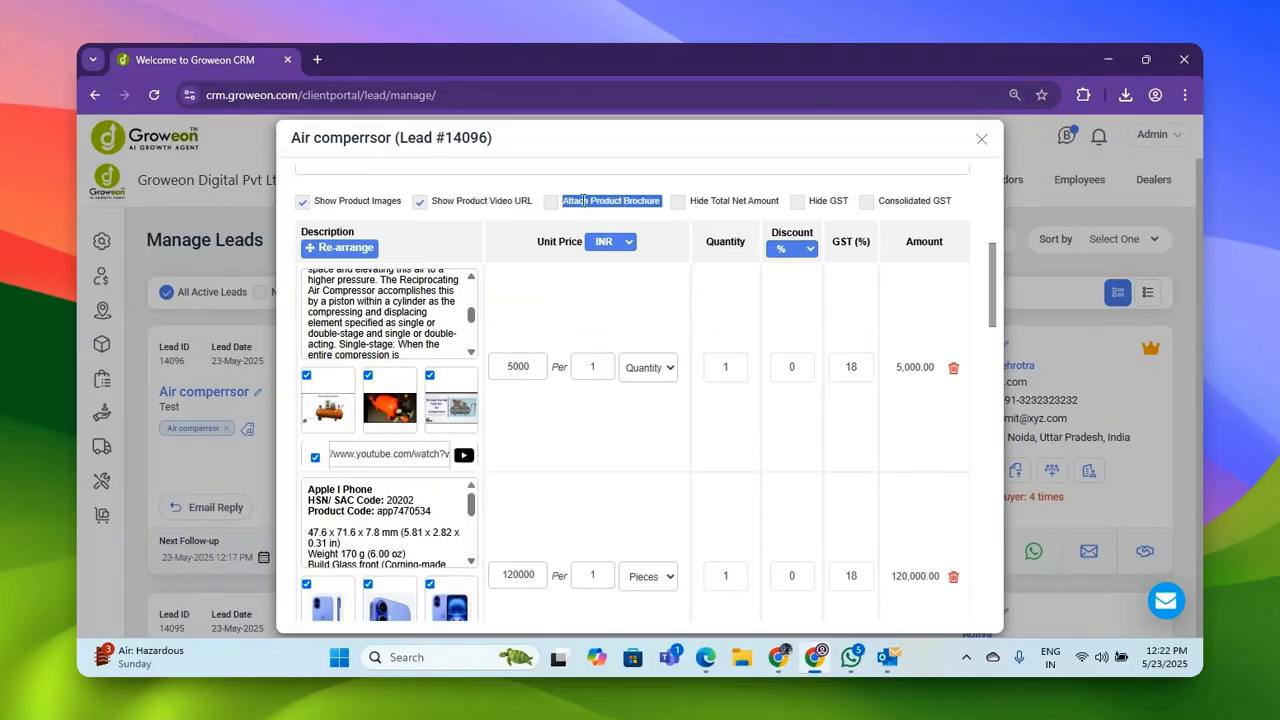
{"action": "left_click", "coordinate": [551, 202]}
{"action": "scroll", "coordinate": [546, 418], "scroll_direction": "down", "scroll_amount": 1}
Add the first four images listed in My Document to the PDF quotation as photos.
{"action": "scroll", "coordinate": [533, 354], "scroll_direction": "down", "scroll_amount": 10}
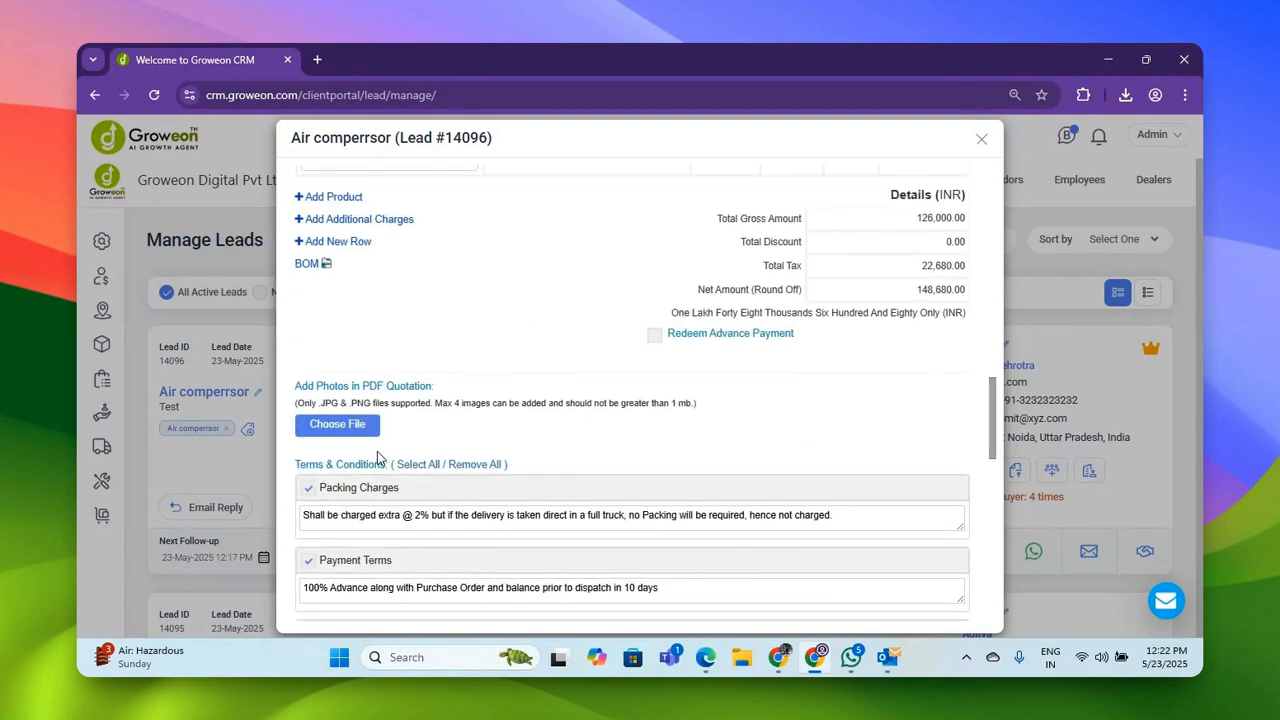
{"action": "left_click", "coordinate": [360, 437]}
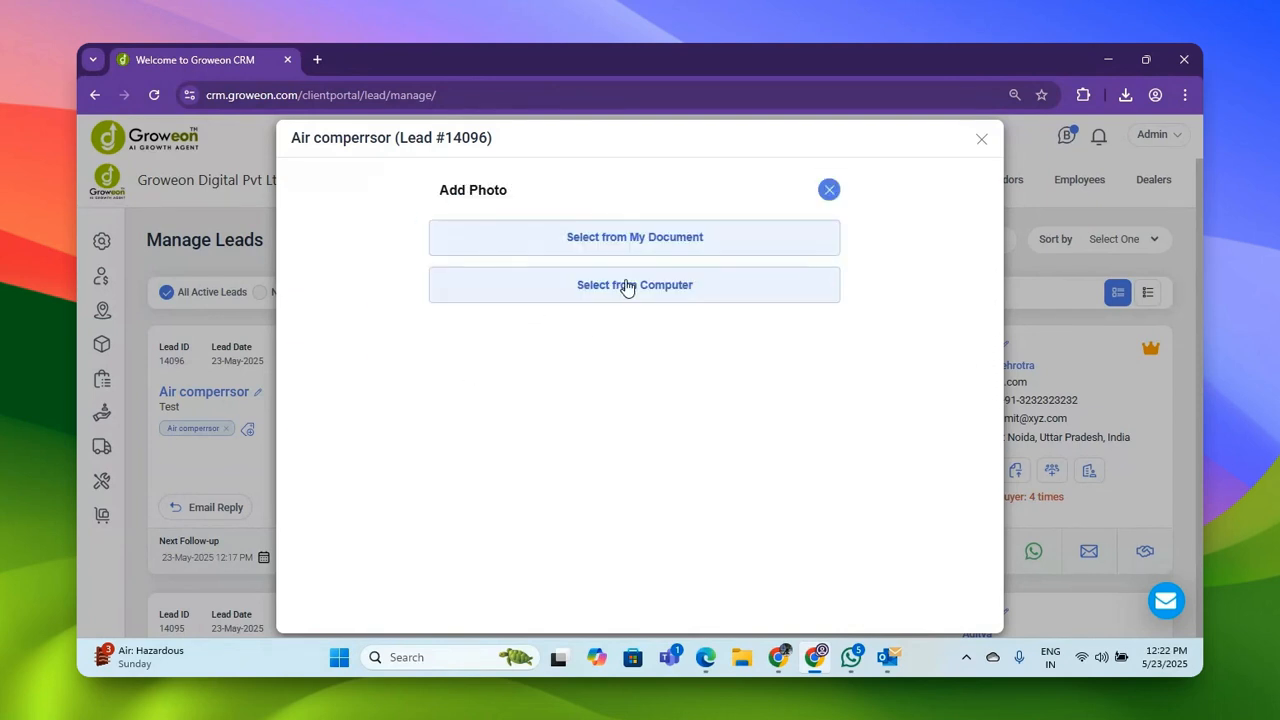
{"action": "left_click", "coordinate": [651, 242]}
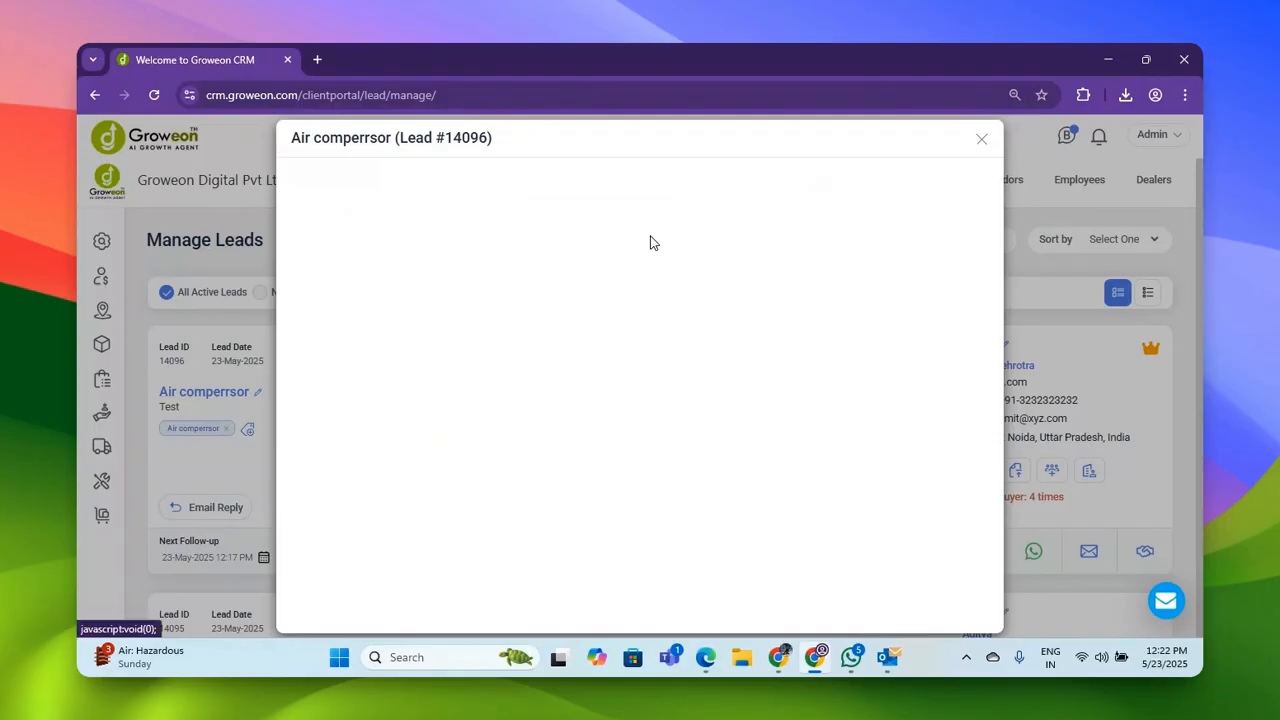
{"action": "left_click", "coordinate": [440, 261]}
{"action": "left_click", "coordinate": [440, 294]}
{"action": "left_click", "coordinate": [440, 327]}
{"action": "left_click", "coordinate": [440, 361]}
{"action": "scroll", "coordinate": [443, 369], "scroll_direction": "down", "scroll_amount": 1}
{"action": "scroll", "coordinate": [443, 369], "scroll_direction": "down", "scroll_amount": 1}
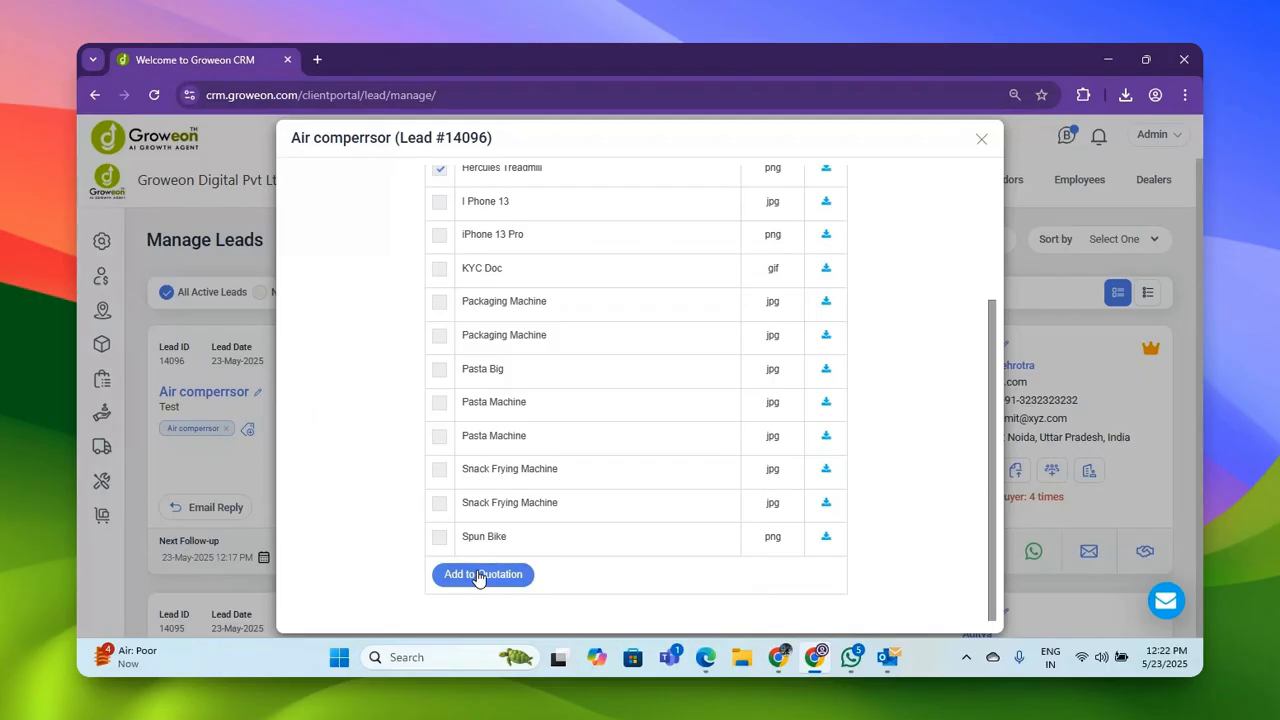
{"action": "left_click", "coordinate": [480, 575]}
Look over the added photos and select the title text of the Hercules Treadmill photo without changing it.
{"action": "scroll", "coordinate": [669, 494], "scroll_direction": "down", "scroll_amount": 5}
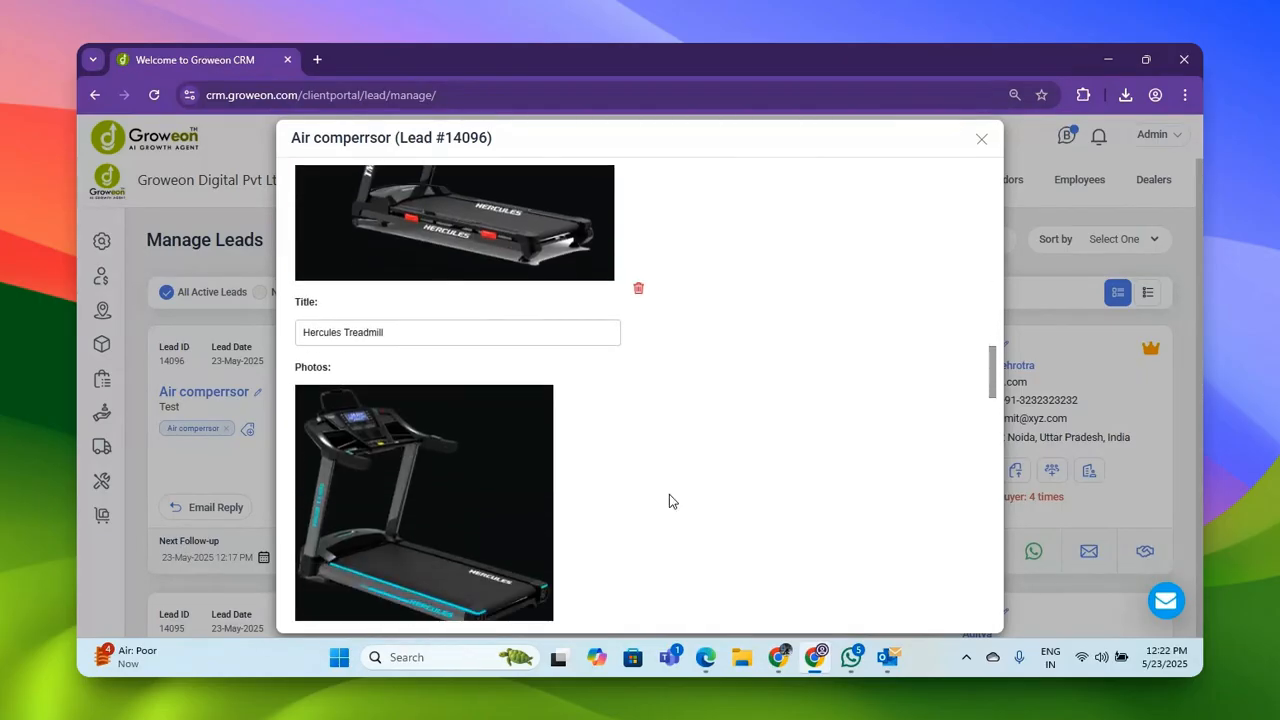
{"action": "left_click_drag", "start_coordinate": [537, 332], "coordinate": [251, 389]}
{"action": "left_click", "coordinate": [669, 428]}
Examine the terms and conditions, additional notes, banker's details, letter footer, signature options and final save and send options.
{"action": "scroll", "coordinate": [667, 426], "scroll_direction": "down", "scroll_amount": 10}
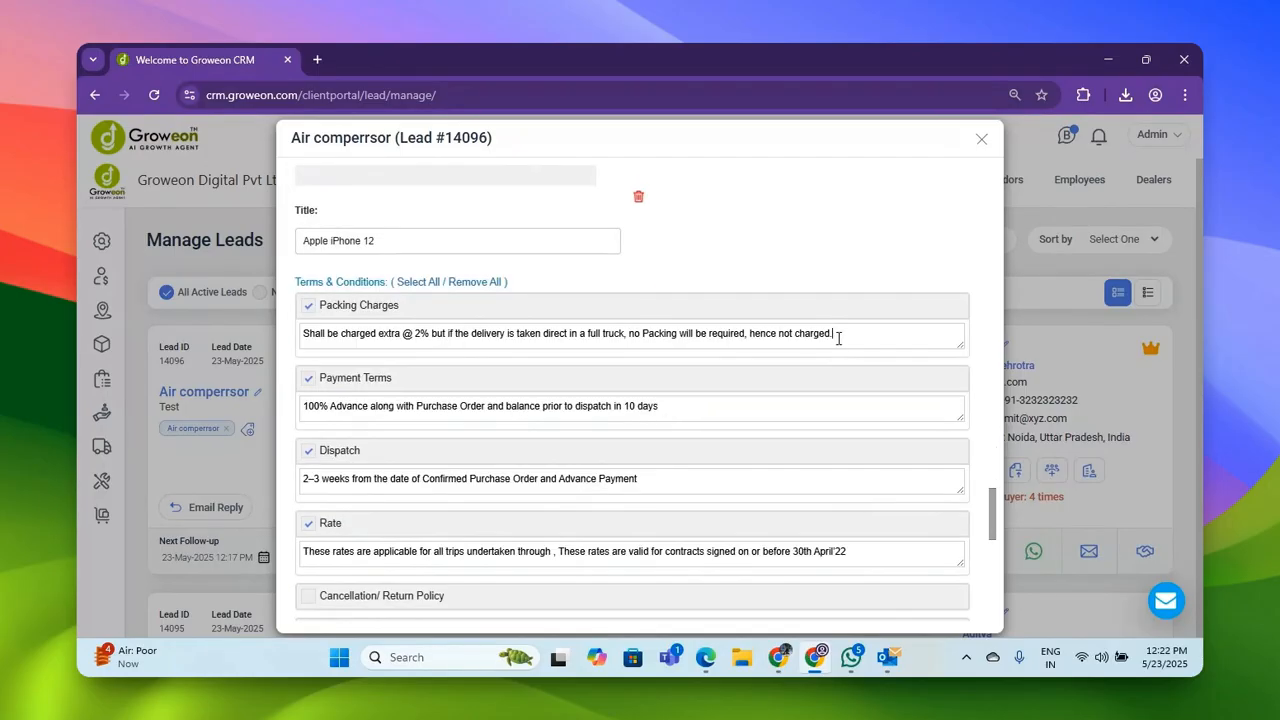
{"action": "left_click_drag", "start_coordinate": [838, 338], "coordinate": [295, 355]}
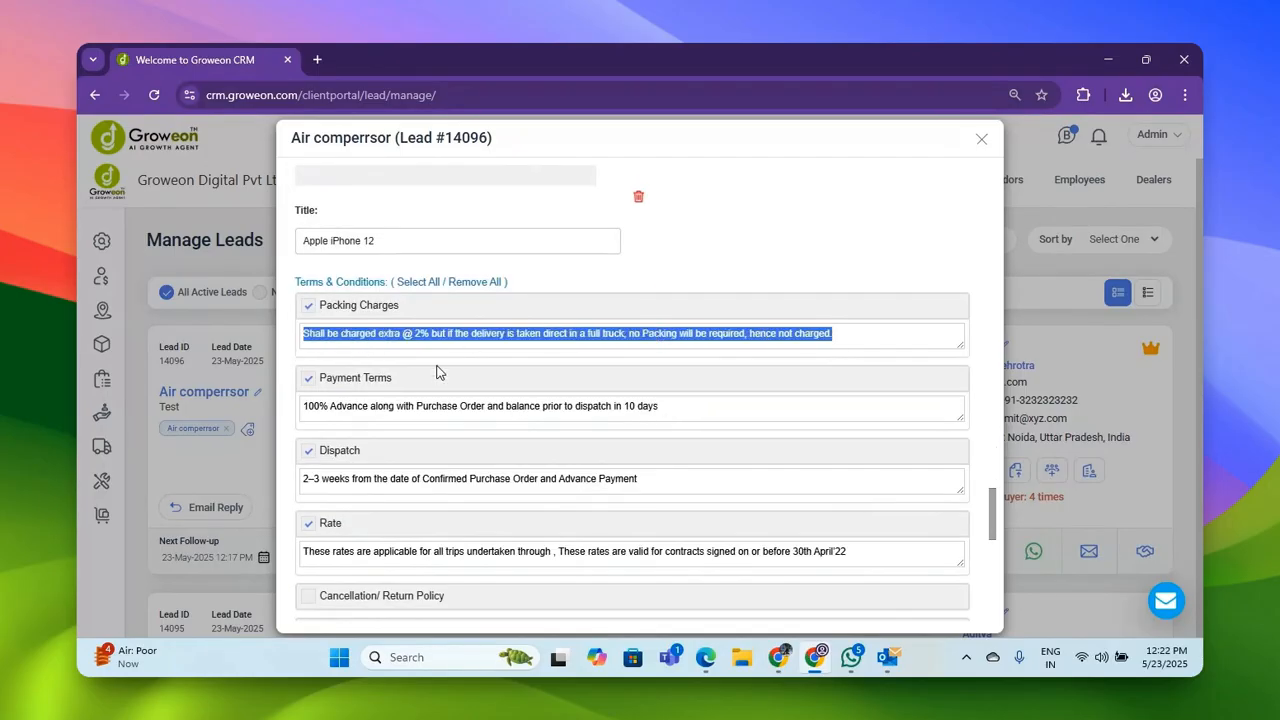
{"action": "left_click_drag", "start_coordinate": [675, 410], "coordinate": [301, 420]}
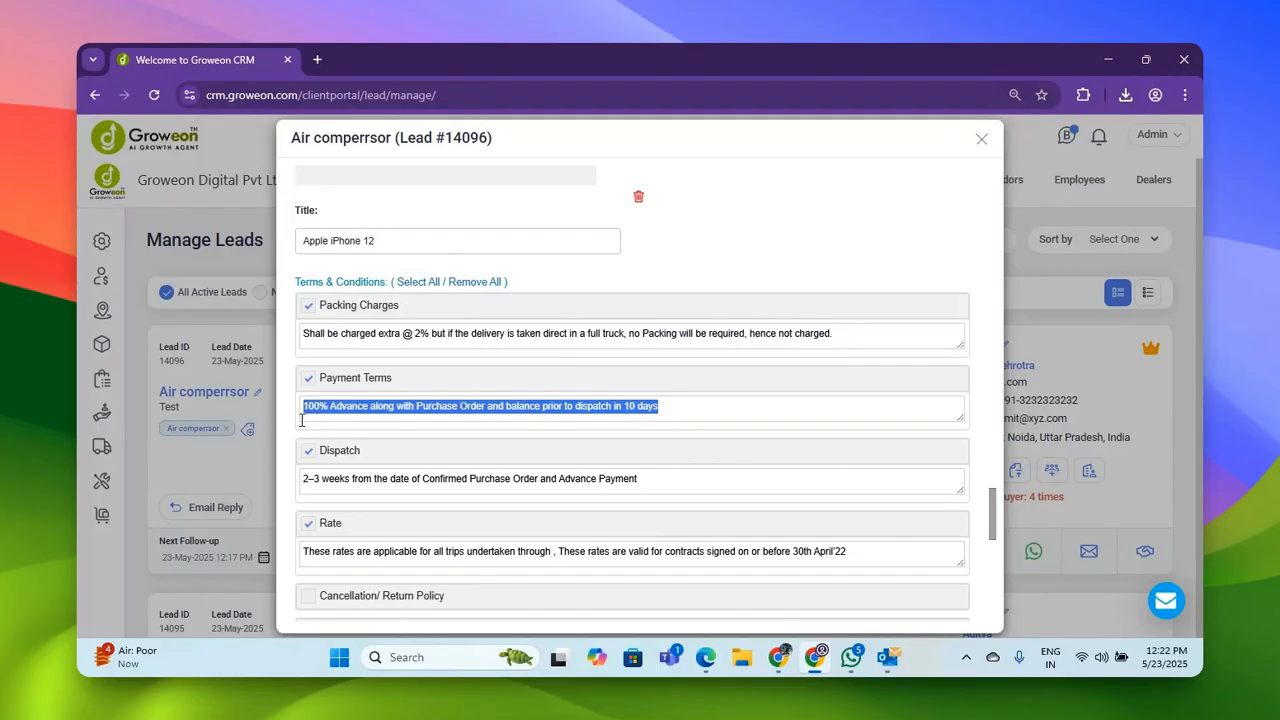
{"action": "scroll", "coordinate": [520, 432], "scroll_direction": "down", "scroll_amount": 2}
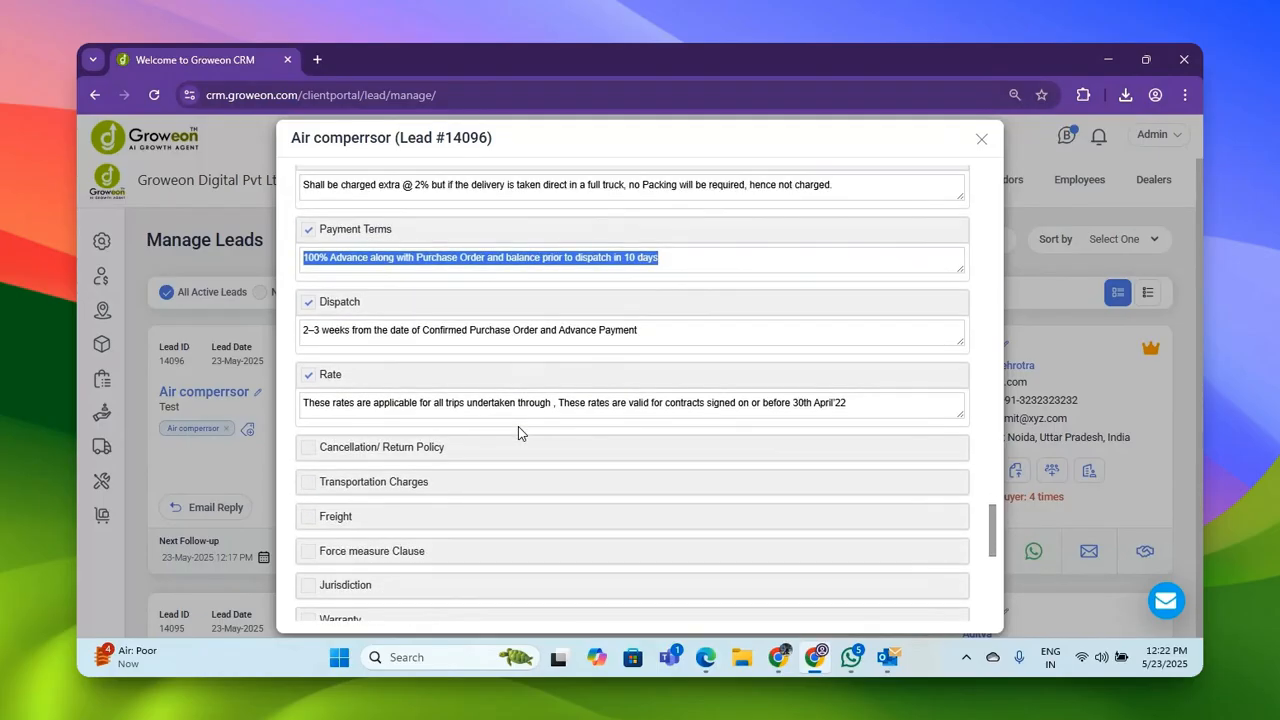
{"action": "scroll", "coordinate": [518, 427], "scroll_direction": "down", "scroll_amount": 3}
{"action": "scroll", "coordinate": [518, 432], "scroll_direction": "down", "scroll_amount": 1}
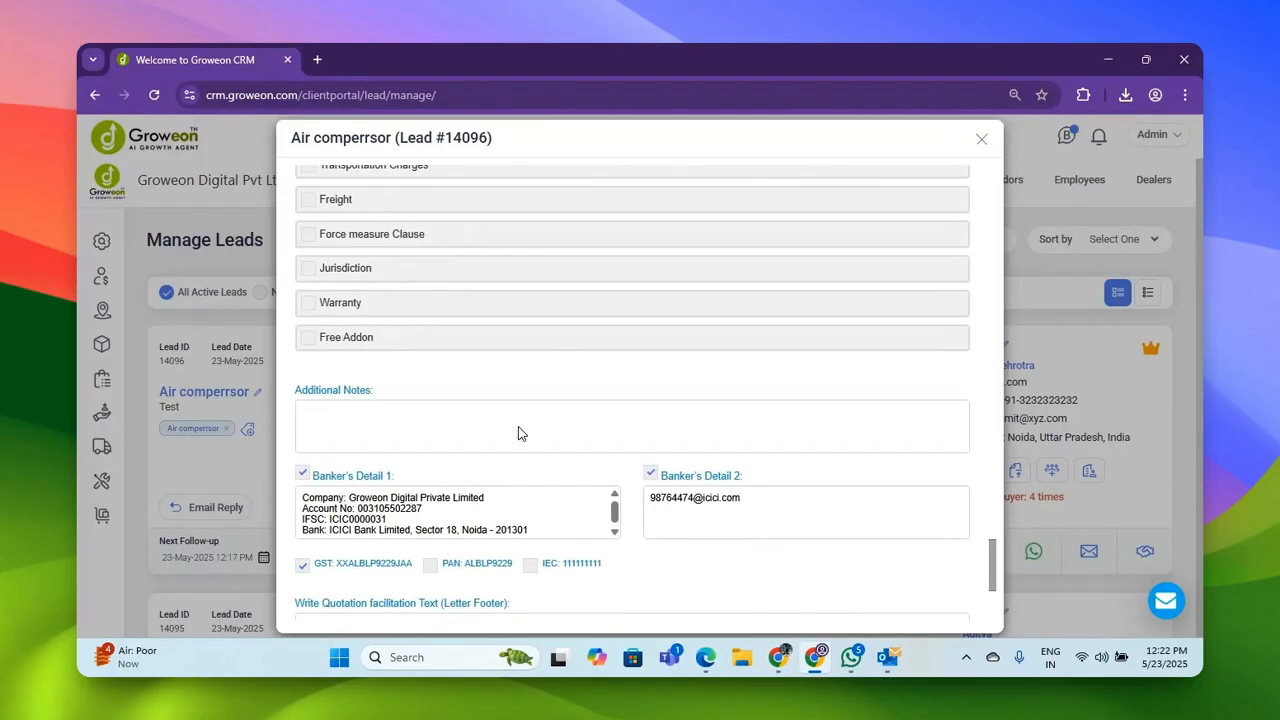
{"action": "scroll", "coordinate": [518, 430], "scroll_direction": "down", "scroll_amount": 2}
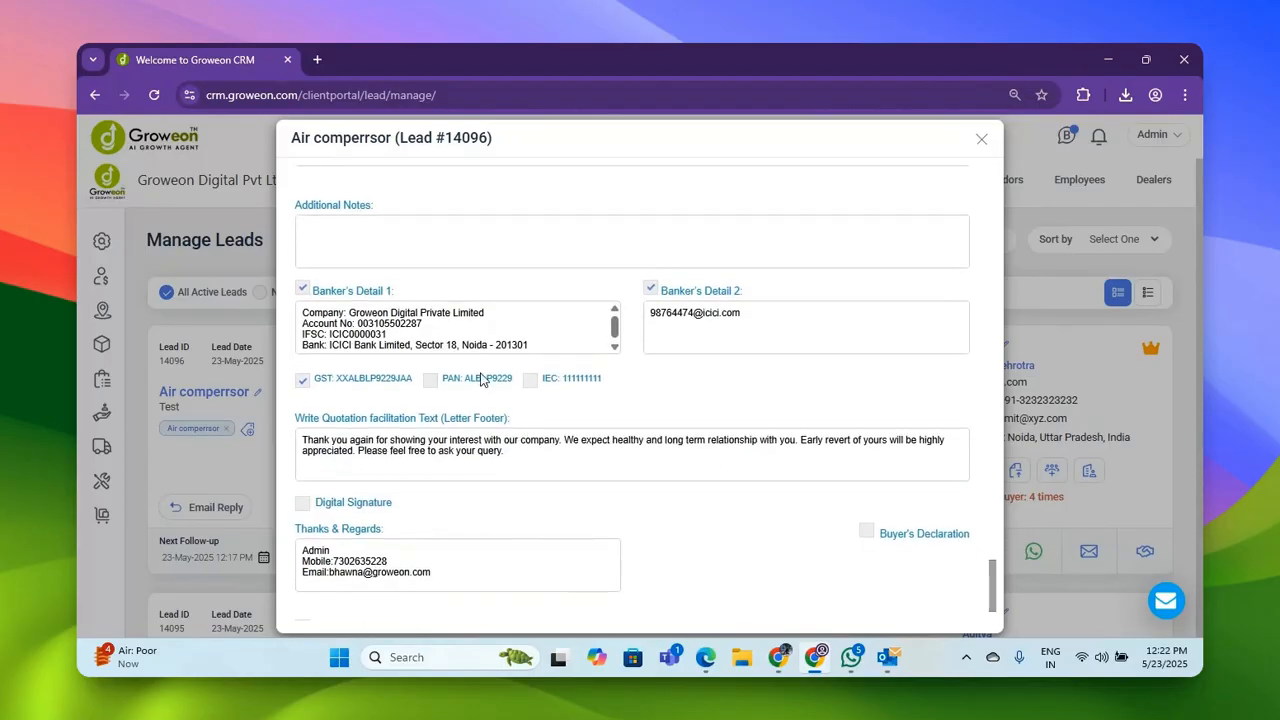
{"action": "scroll", "coordinate": [686, 429], "scroll_direction": "down", "scroll_amount": 1}
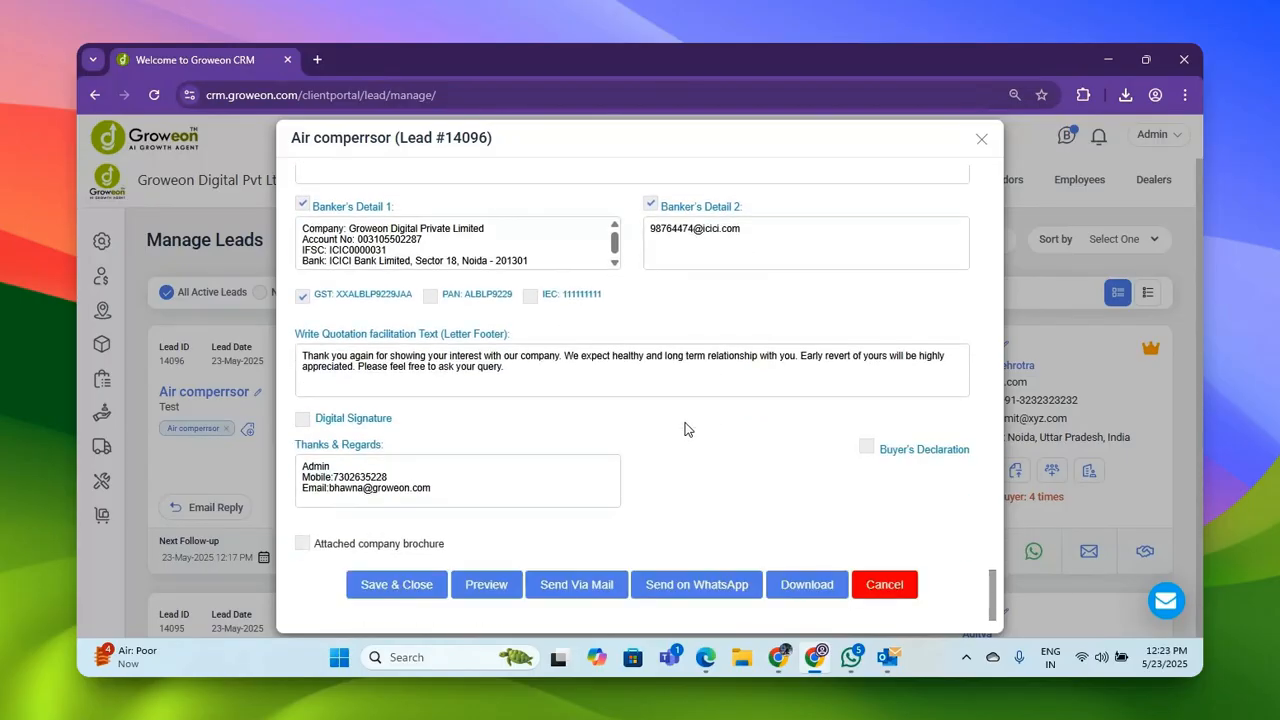
Preview the generated quotation and read through it from the header to the bank details and signature, closing the preview at the end.
{"action": "left_click", "coordinate": [505, 589]}
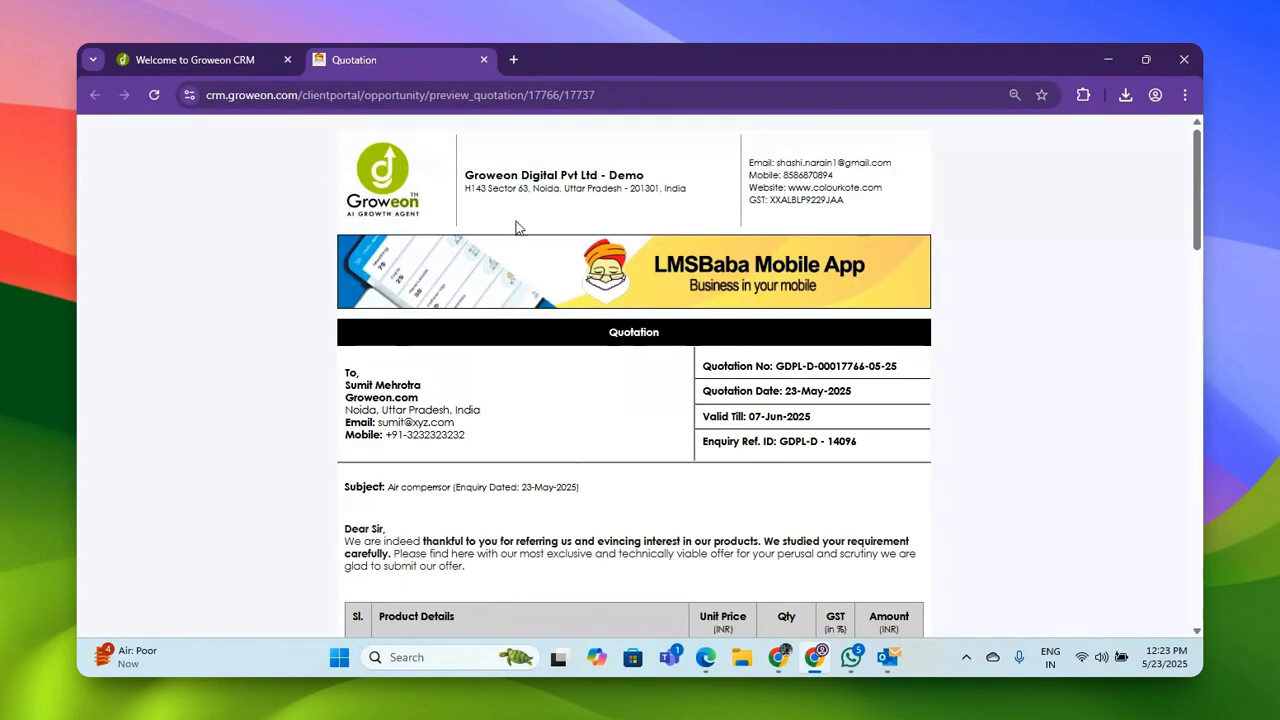
{"action": "scroll", "coordinate": [543, 430], "scroll_direction": "down", "scroll_amount": 2}
{"action": "scroll", "coordinate": [543, 430], "scroll_direction": "down", "scroll_amount": 5}
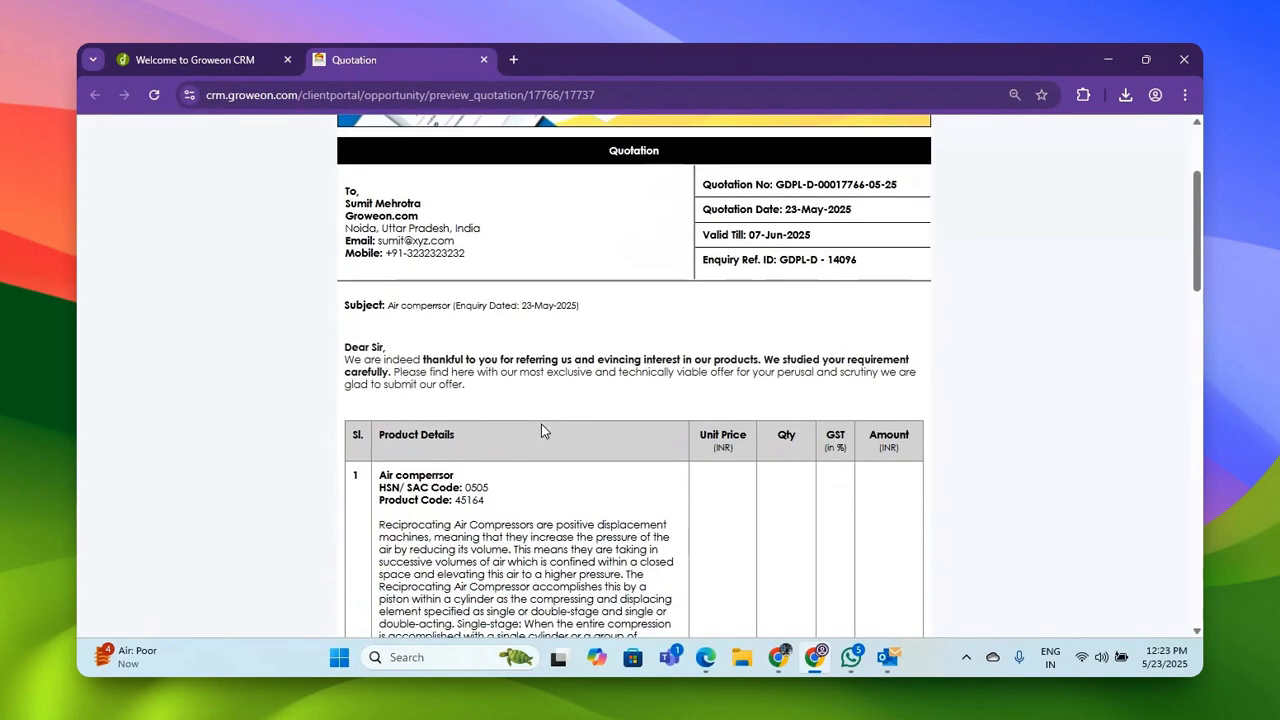
{"action": "scroll", "coordinate": [543, 430], "scroll_direction": "down", "scroll_amount": 4}
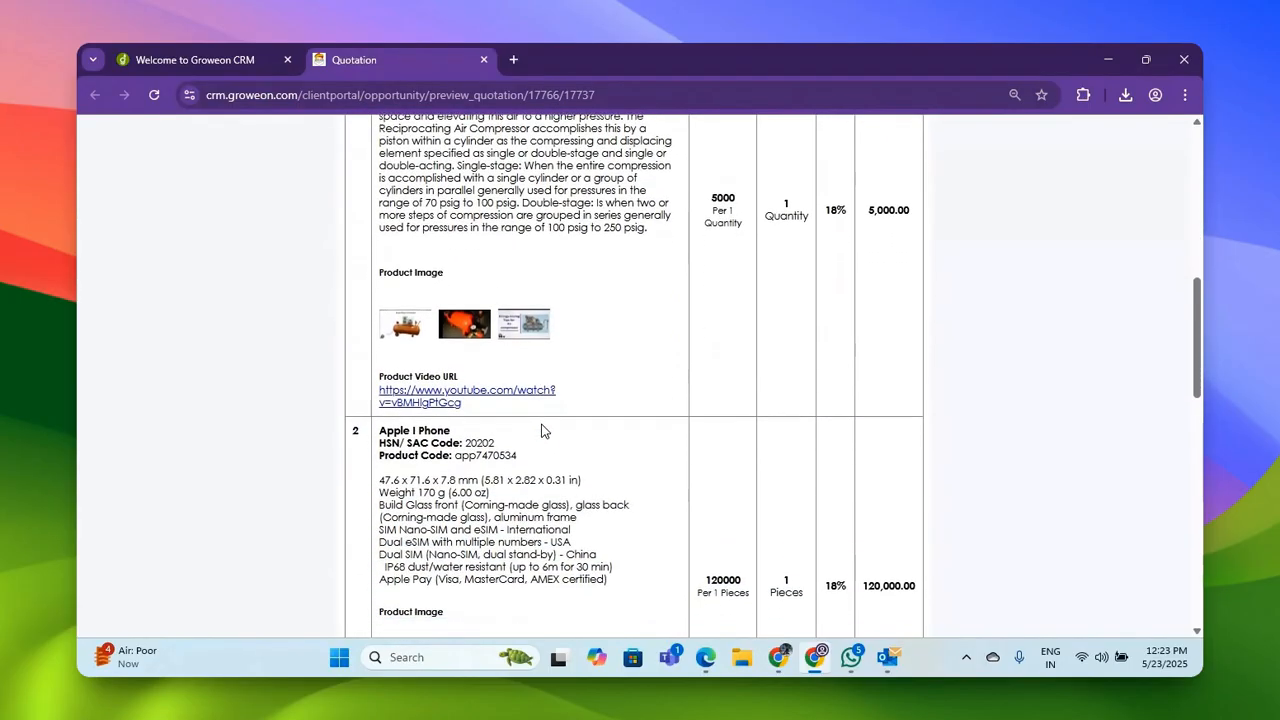
{"action": "scroll", "coordinate": [543, 430], "scroll_direction": "down", "scroll_amount": 9}
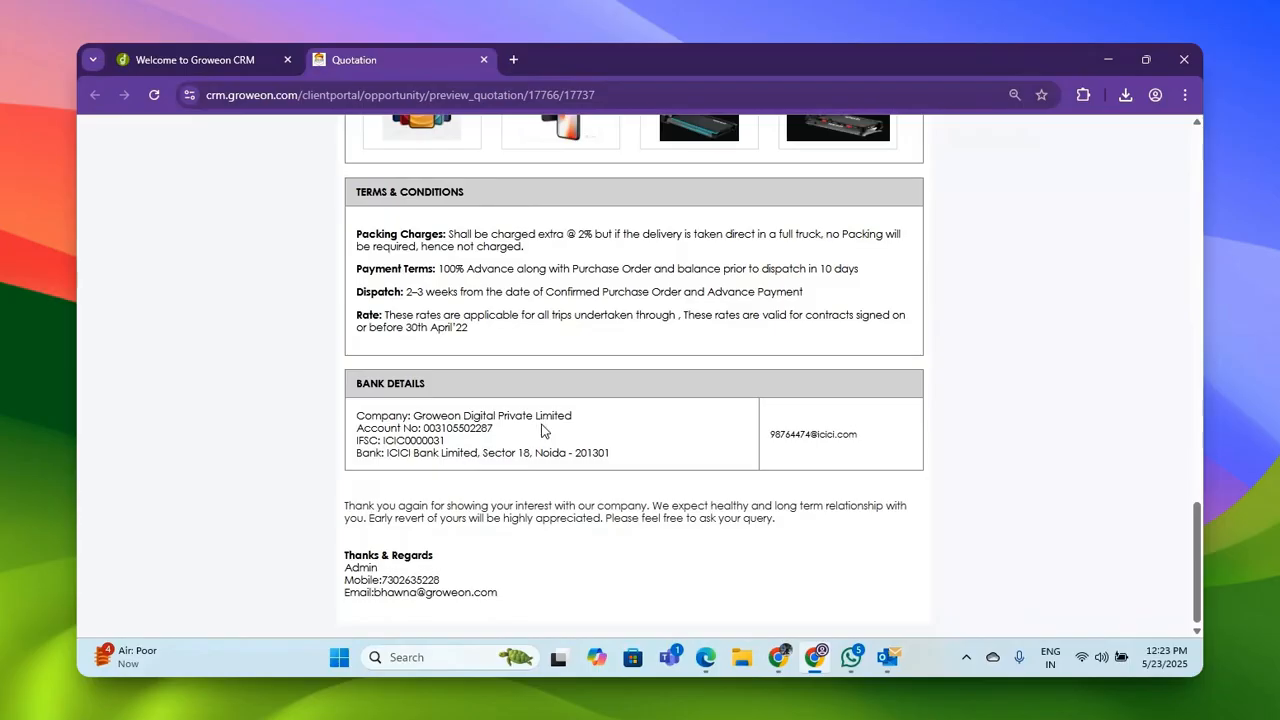
{"action": "scroll", "coordinate": [543, 430], "scroll_direction": "up", "scroll_amount": 20}
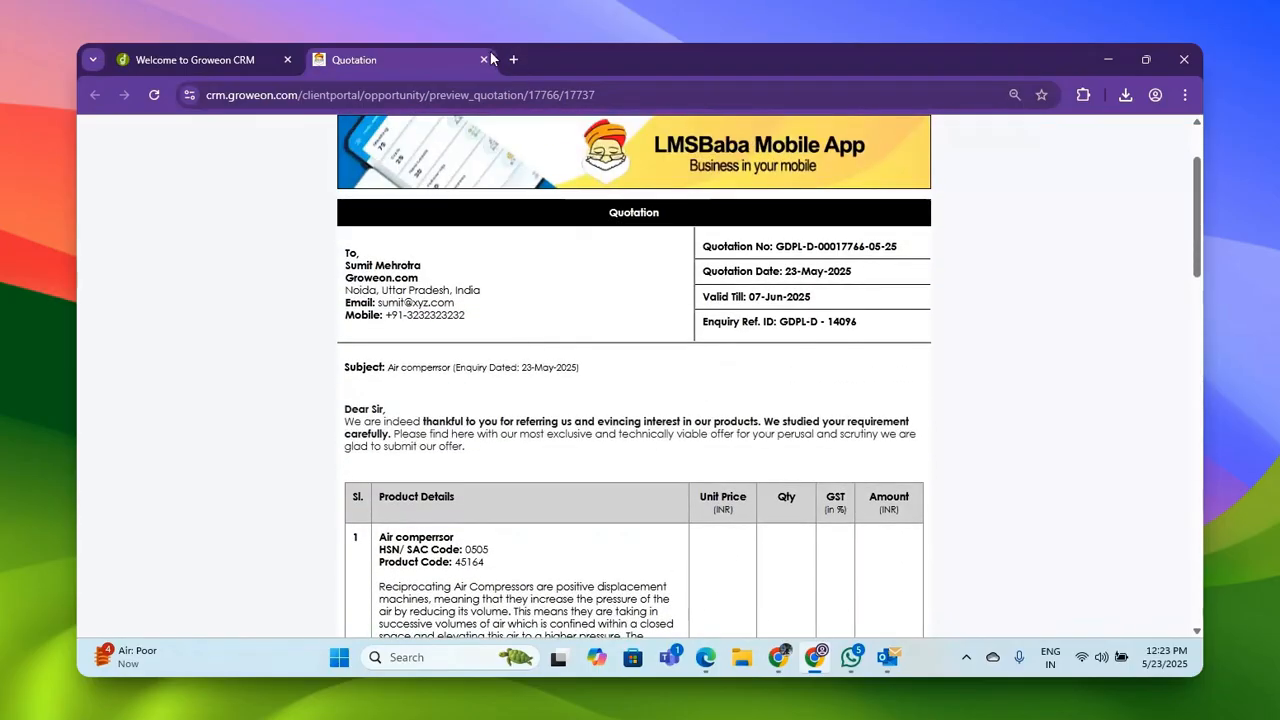
{"action": "left_click", "coordinate": [484, 60]}
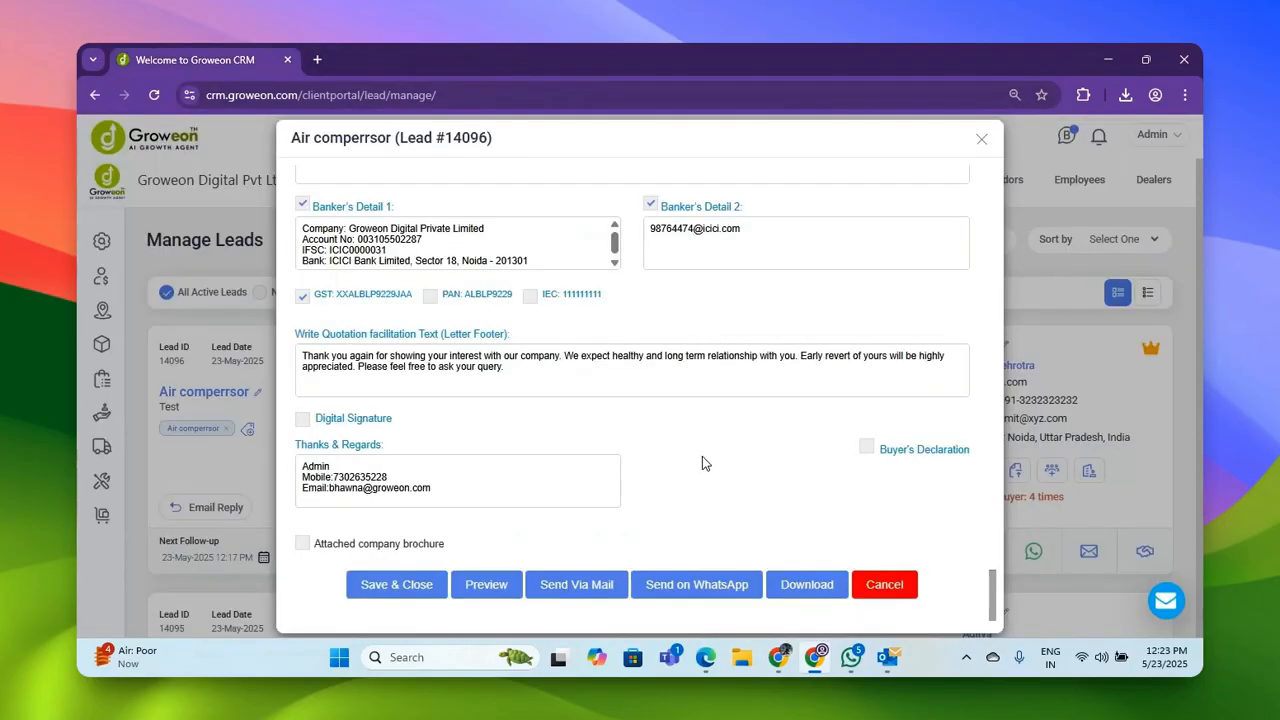
Examine the Buyer's Declaration option, the discount unit choices of the product table and the rest of the quotation form.
{"action": "left_click_drag", "start_coordinate": [879, 448], "coordinate": [982, 458]}
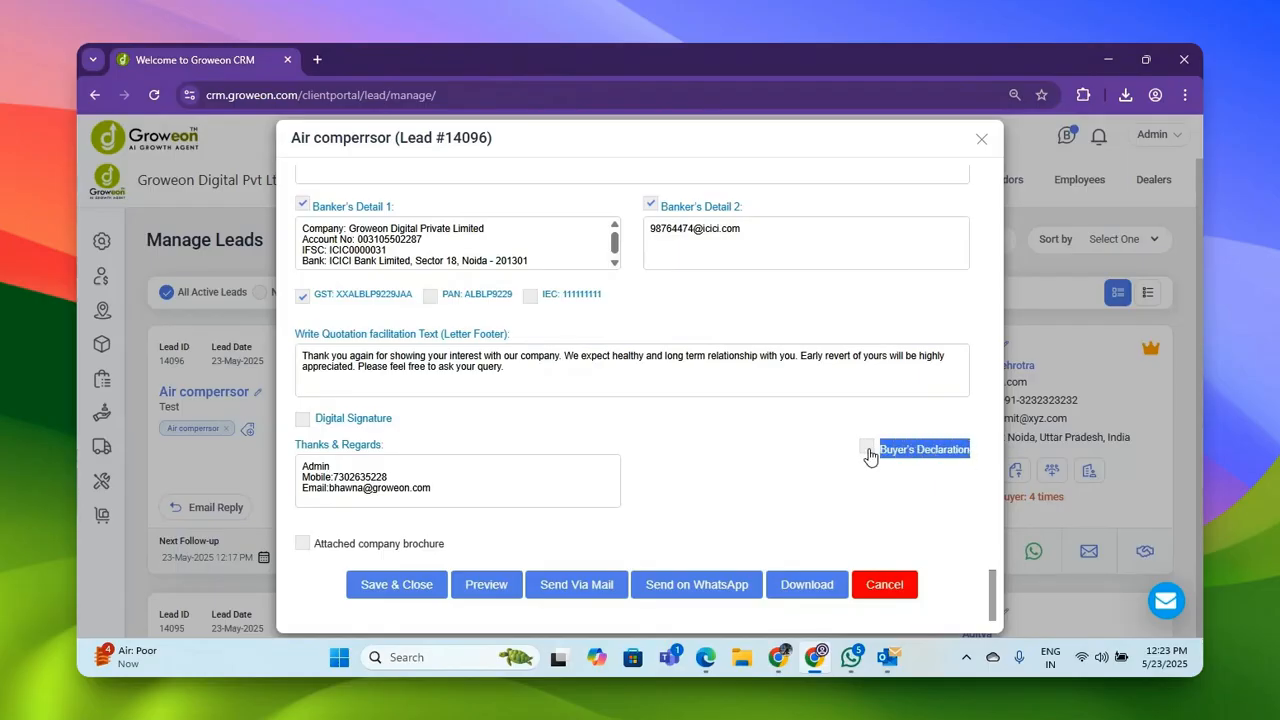
{"action": "scroll", "coordinate": [786, 469], "scroll_direction": "up", "scroll_amount": 20}
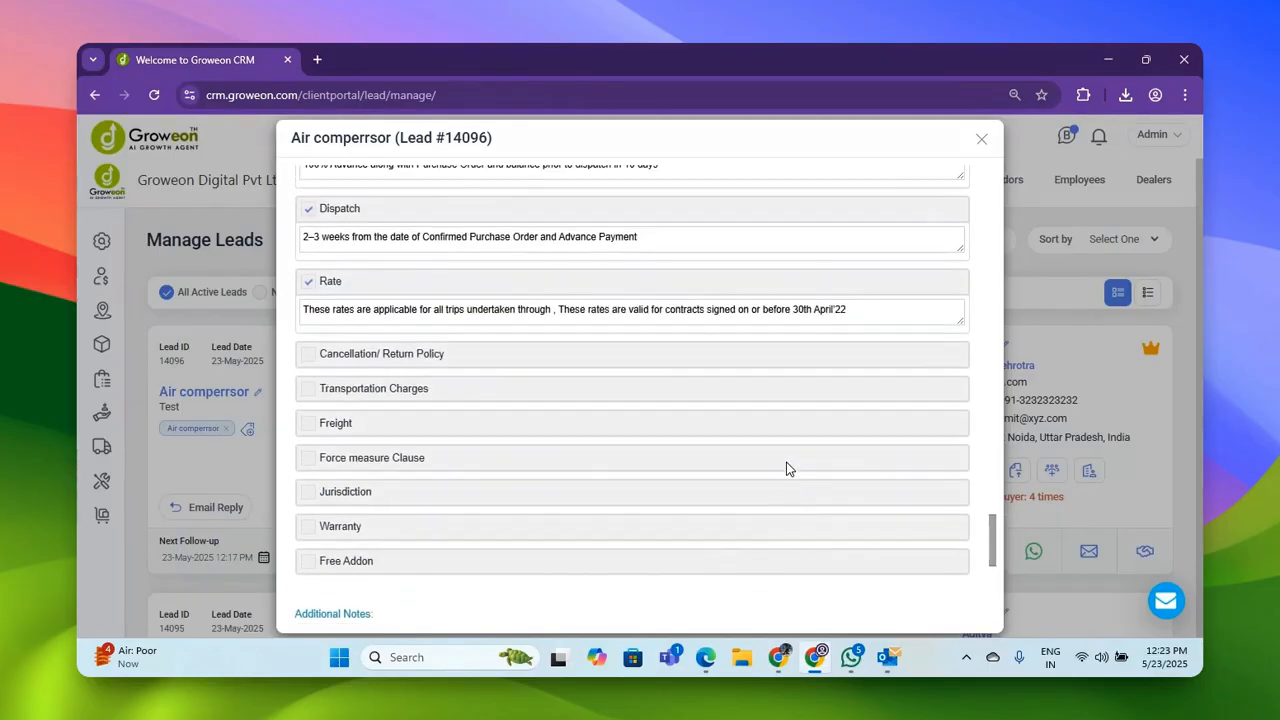
{"action": "scroll", "coordinate": [786, 469], "scroll_direction": "up", "scroll_amount": 20}
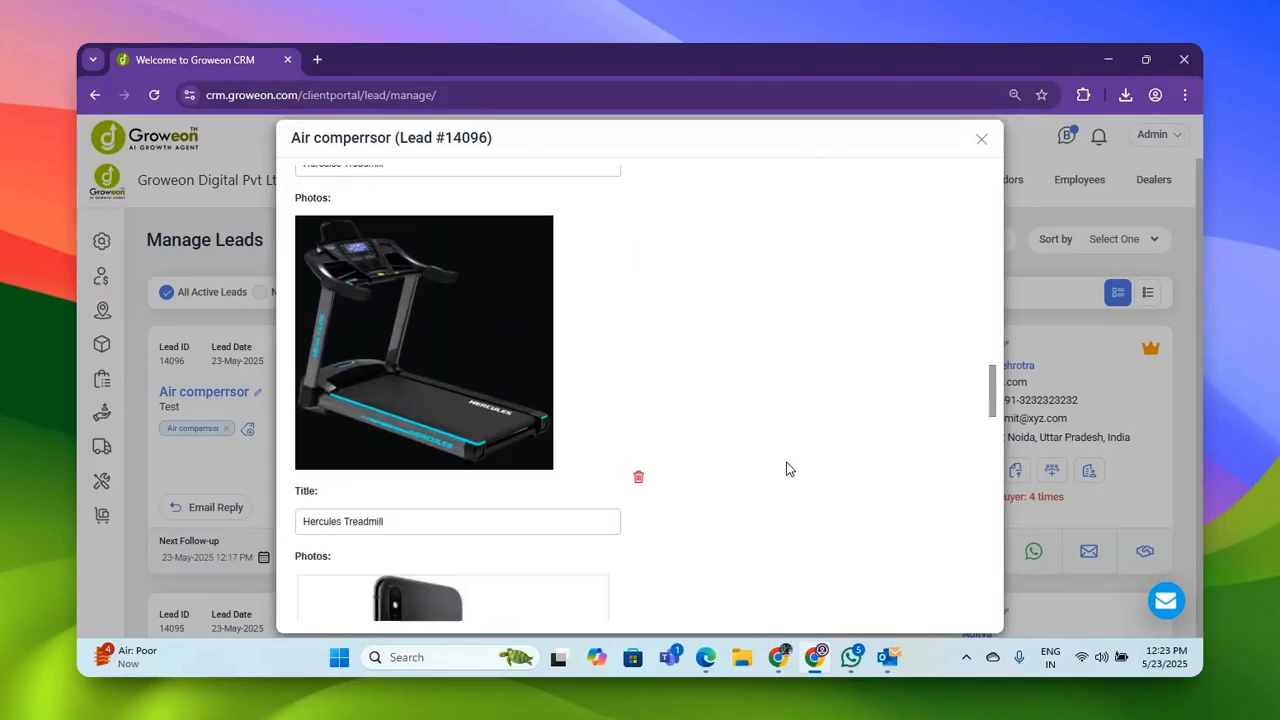
{"action": "scroll", "coordinate": [786, 469], "scroll_direction": "up", "scroll_amount": 20}
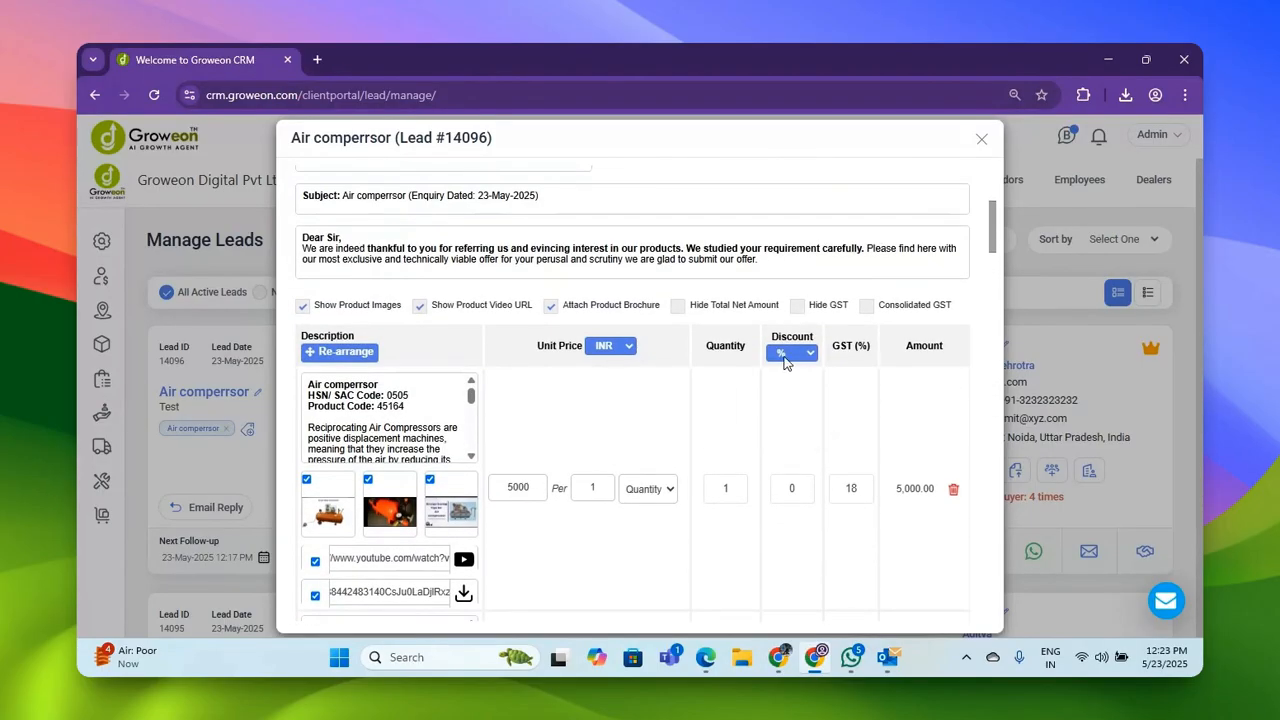
{"action": "left_click", "coordinate": [784, 356]}
{"action": "left_click", "coordinate": [789, 418]}
{"action": "scroll", "coordinate": [787, 526], "scroll_direction": "down", "scroll_amount": 5}
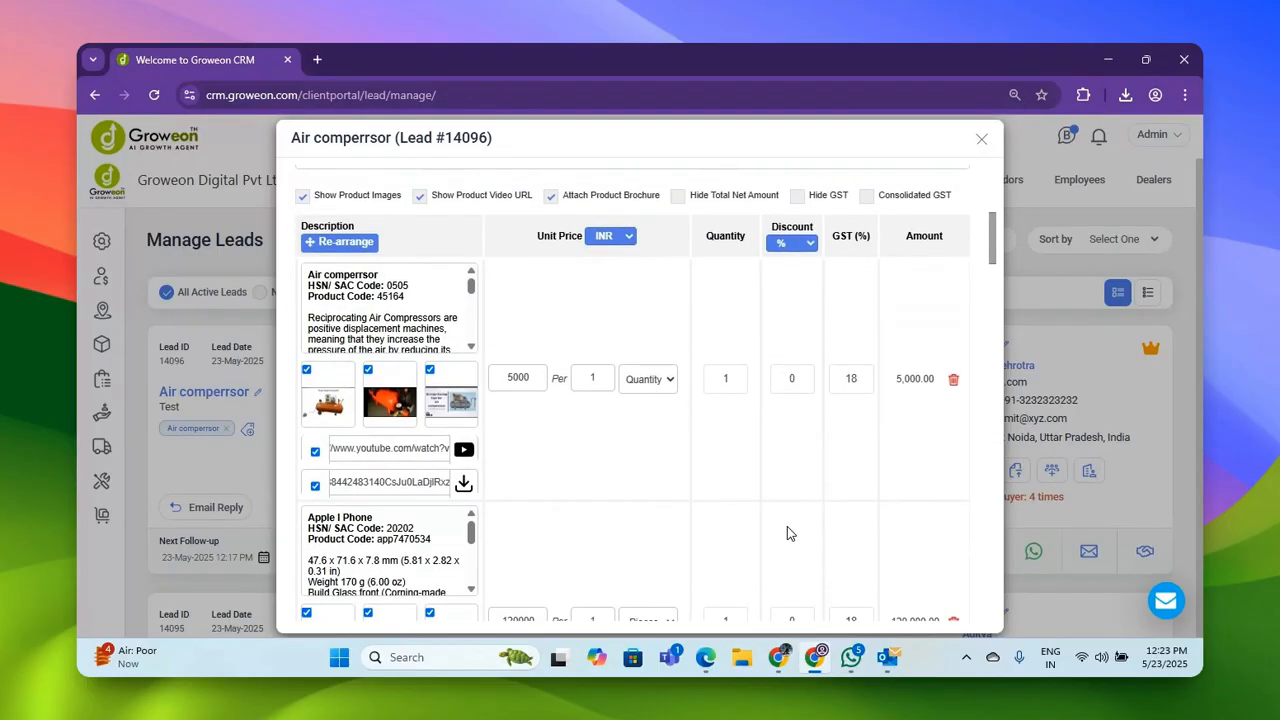
{"action": "scroll", "coordinate": [787, 526], "scroll_direction": "down", "scroll_amount": 15}
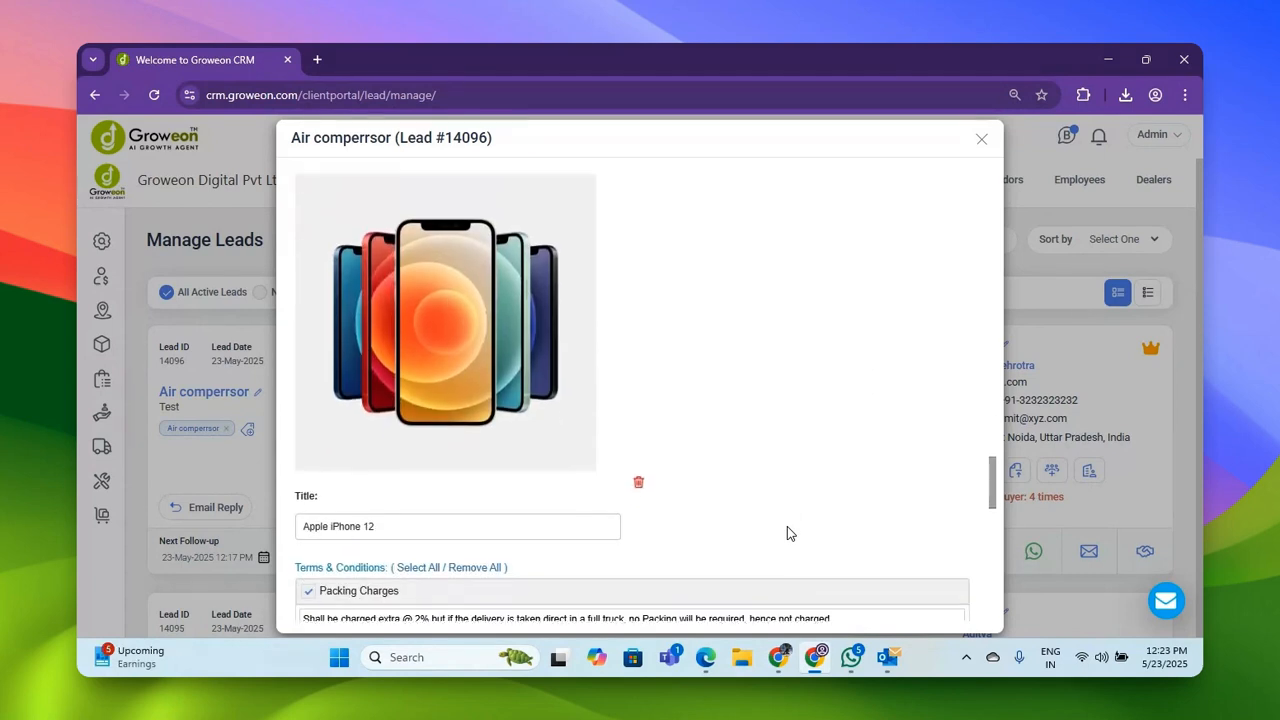
{"action": "scroll", "coordinate": [787, 526], "scroll_direction": "down", "scroll_amount": 10}
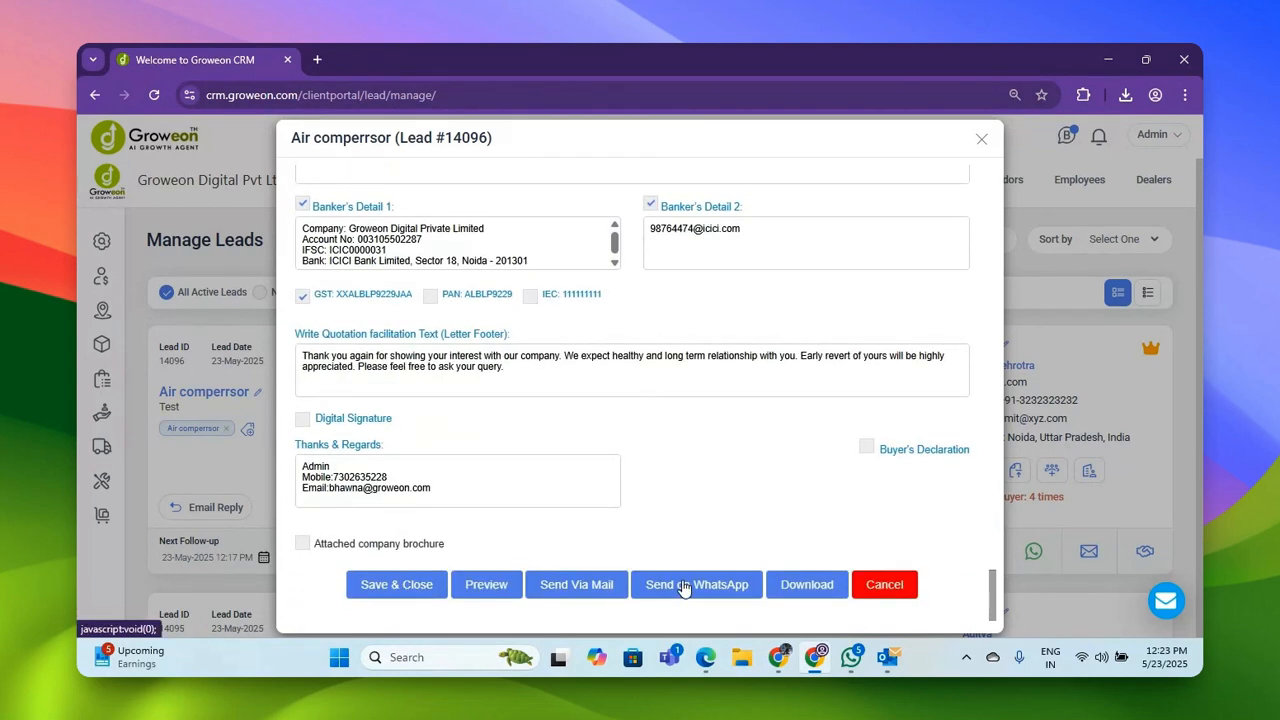
Download the quotation as a PDF and review all pages of the downloaded file before closing it.
{"action": "left_click", "coordinate": [790, 586]}
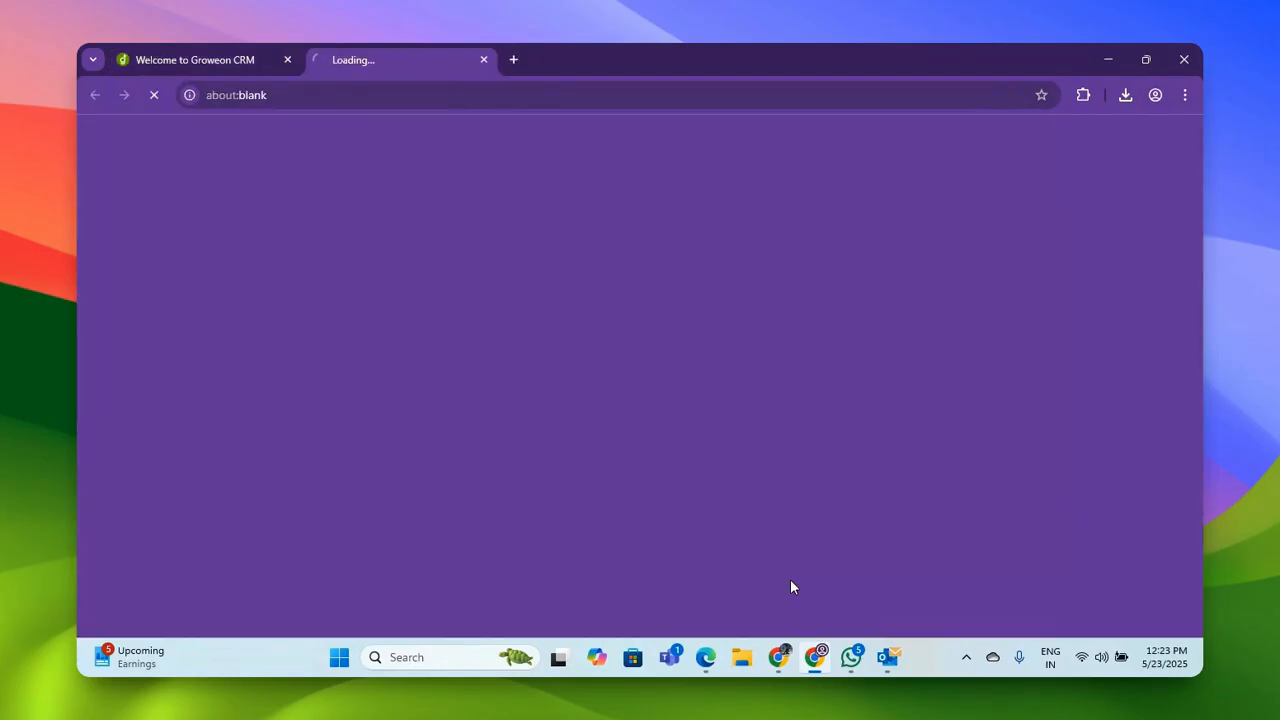
{"action": "left_click", "coordinate": [981, 129]}
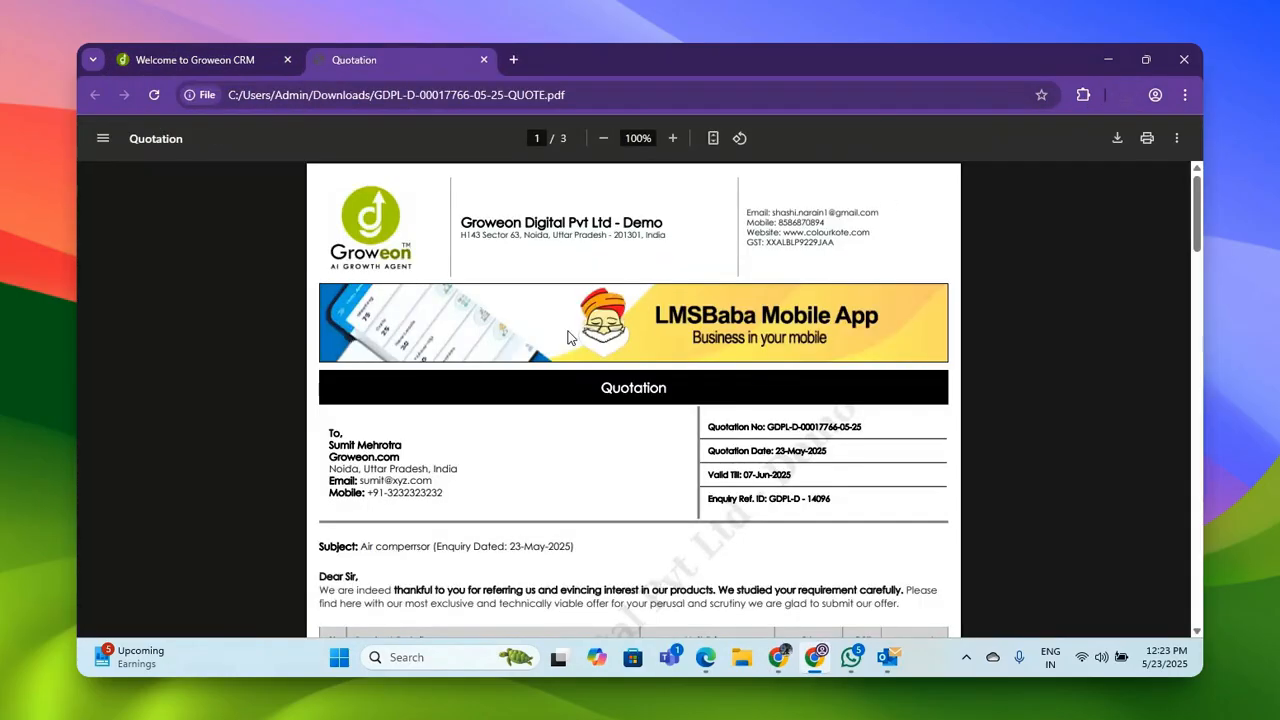
{"action": "scroll", "coordinate": [505, 363], "scroll_direction": "down", "scroll_amount": 3}
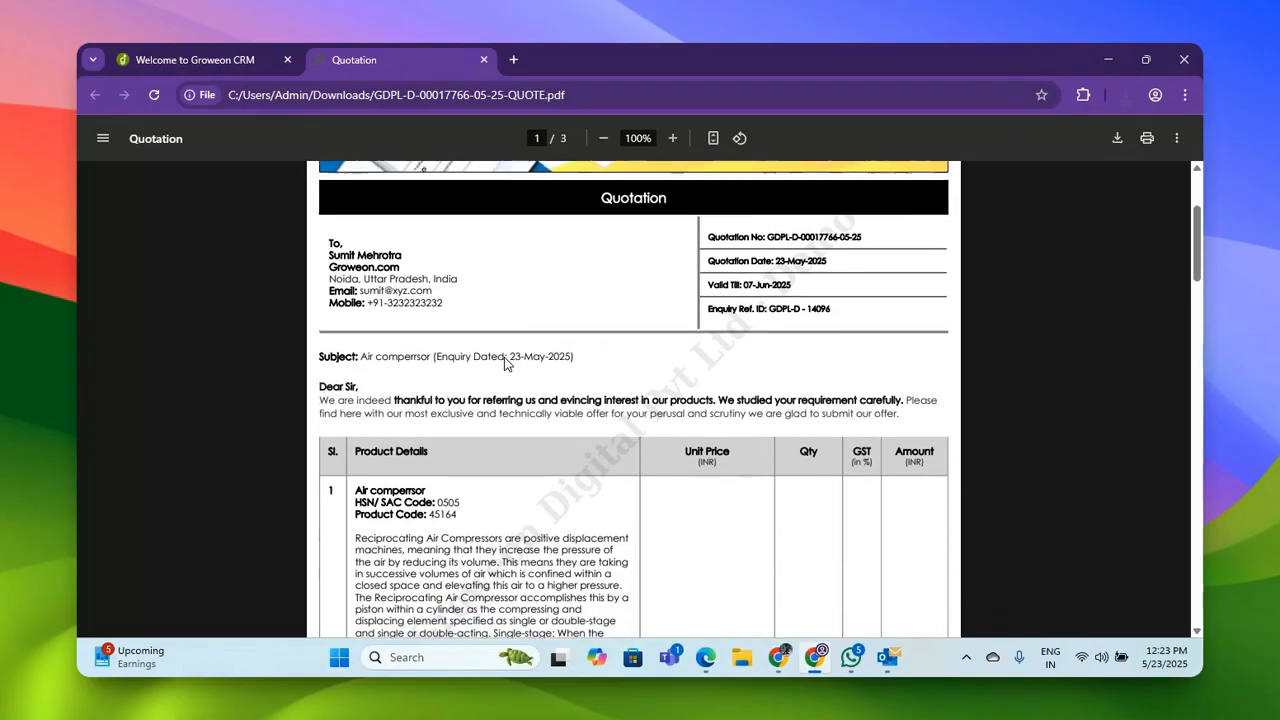
{"action": "scroll", "coordinate": [504, 357], "scroll_direction": "down", "scroll_amount": 2}
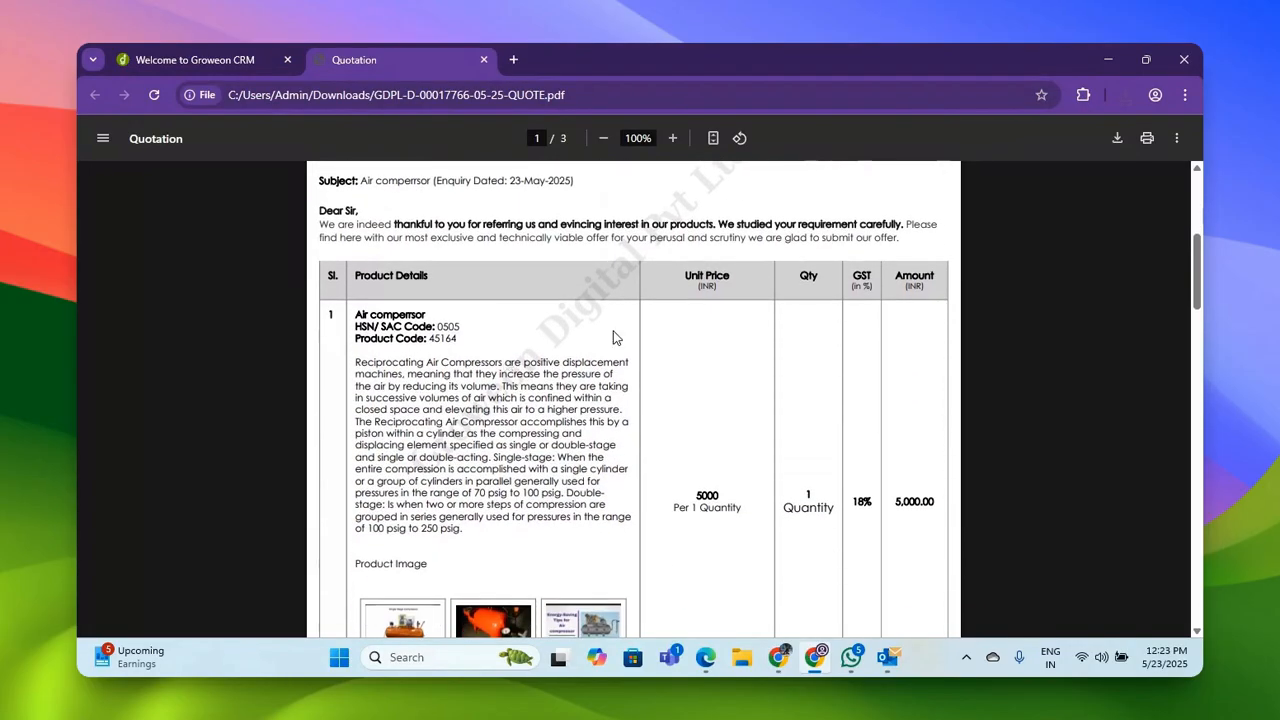
{"action": "scroll", "coordinate": [614, 337], "scroll_direction": "down", "scroll_amount": 10}
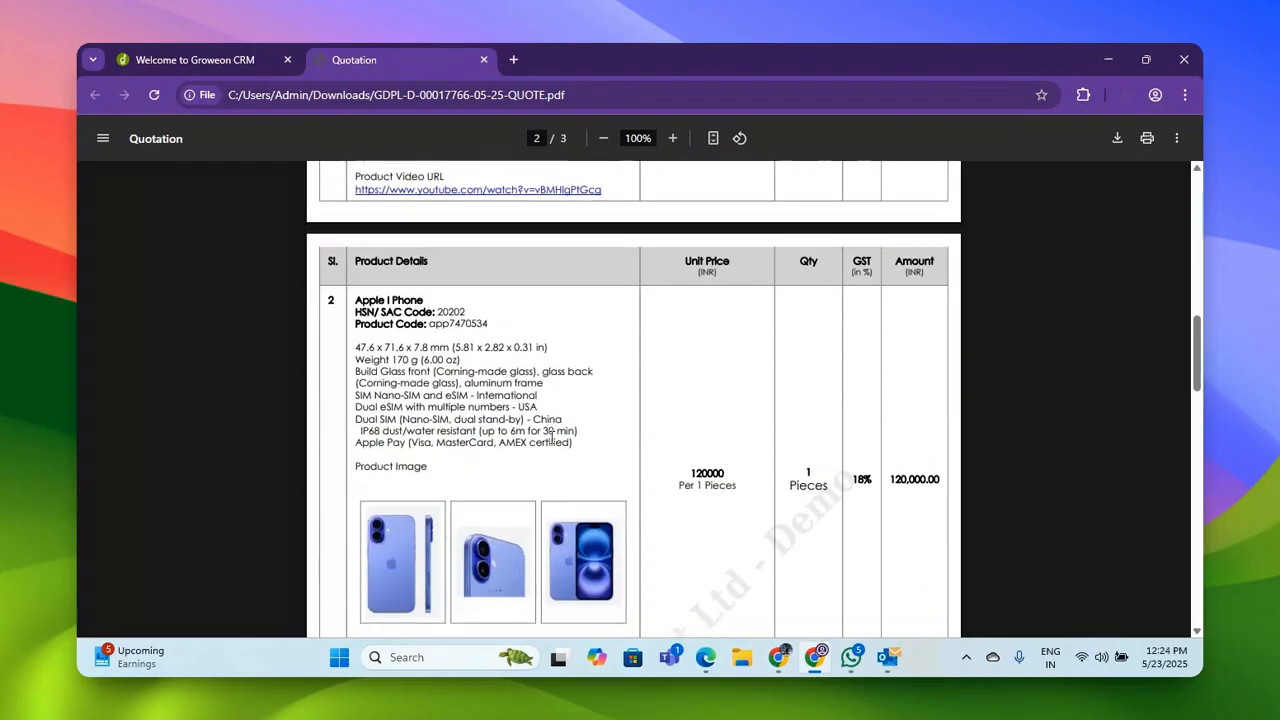
{"action": "scroll", "coordinate": [551, 437], "scroll_direction": "down", "scroll_amount": 12}
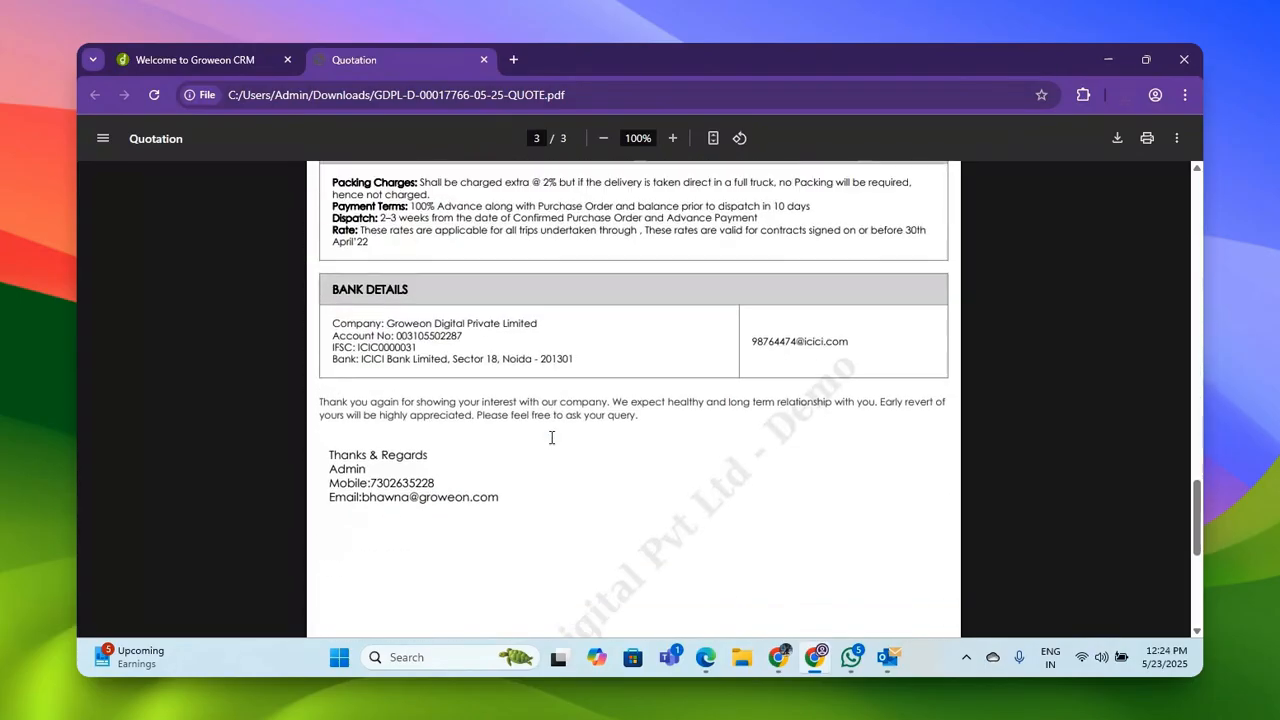
{"action": "scroll", "coordinate": [551, 437], "scroll_direction": "down", "scroll_amount": 5}
{"action": "scroll", "coordinate": [551, 437], "scroll_direction": "up", "scroll_amount": 20}
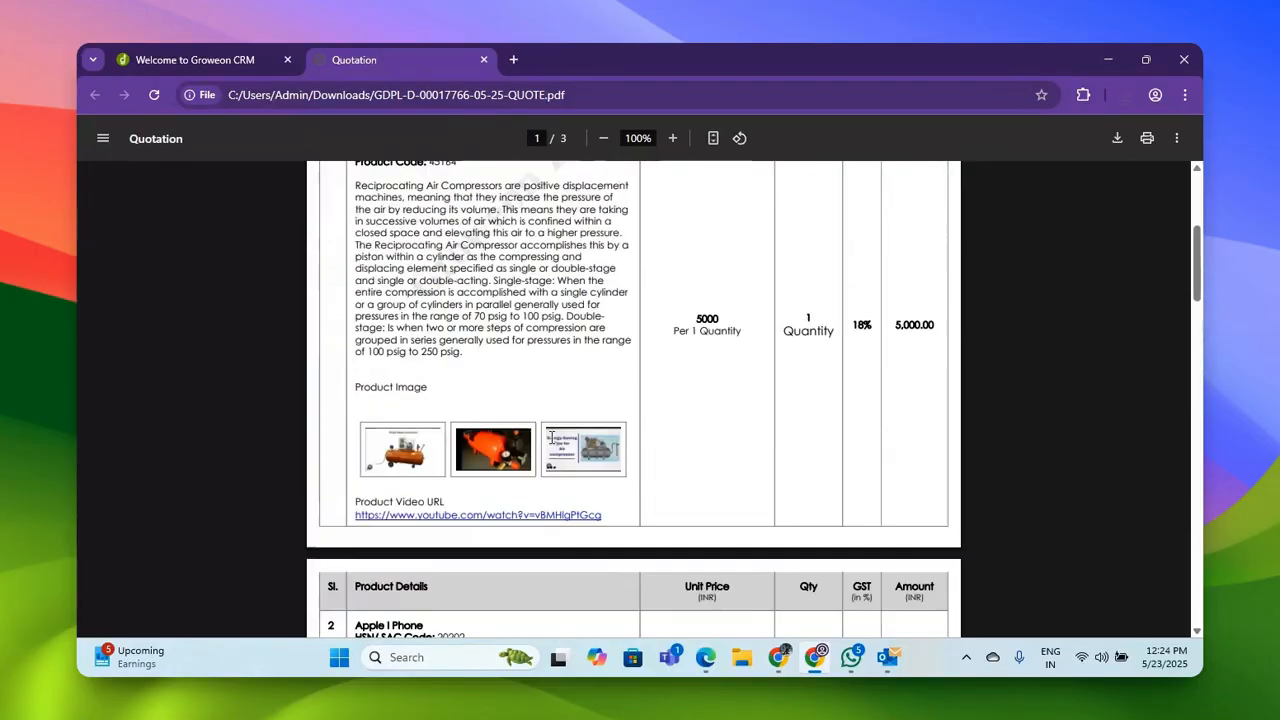
{"action": "left_click", "coordinate": [484, 61]}
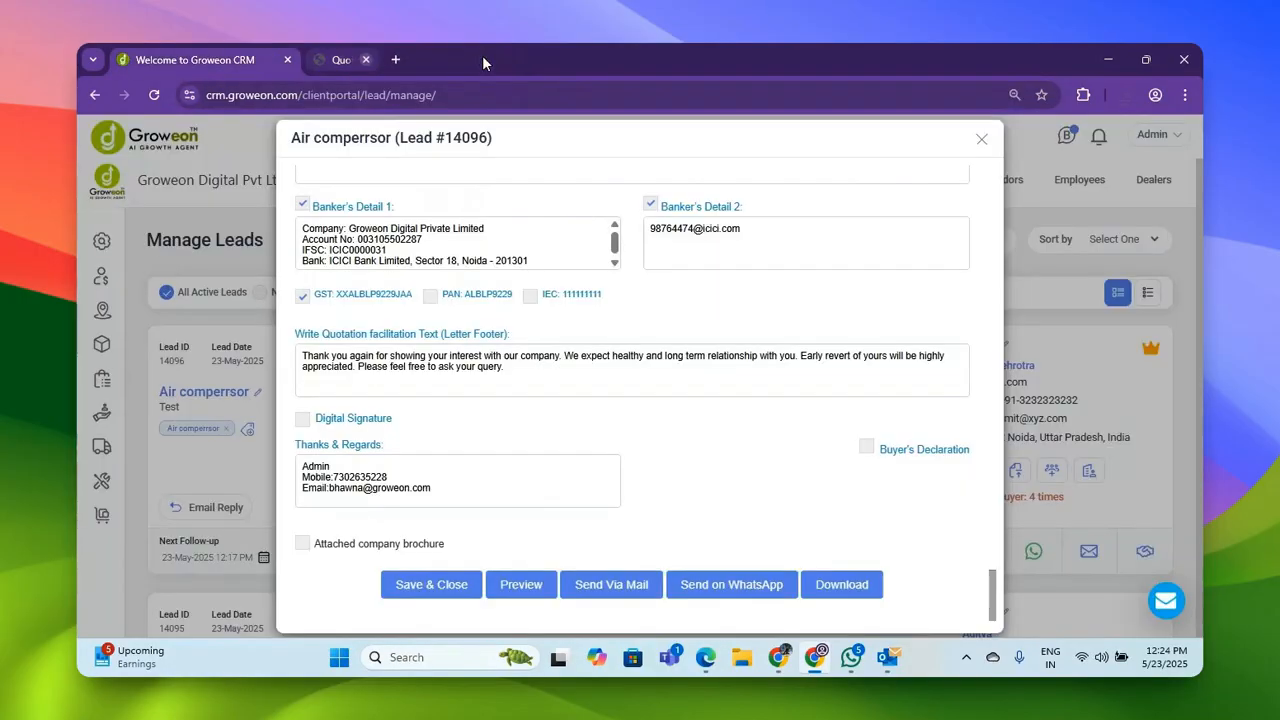
Save and close the quotation, and return from the lead's quotation list to Manage Leads.
{"action": "left_click", "coordinate": [448, 586]}
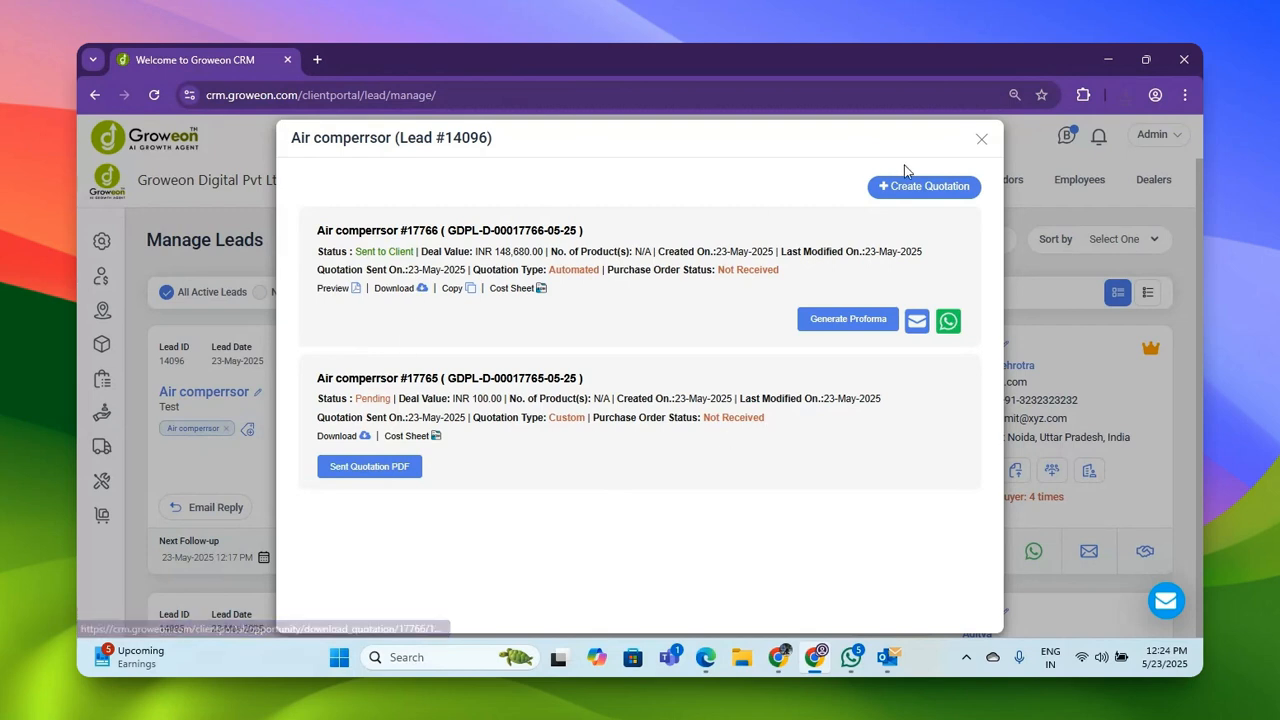
{"action": "left_click", "coordinate": [980, 146]}
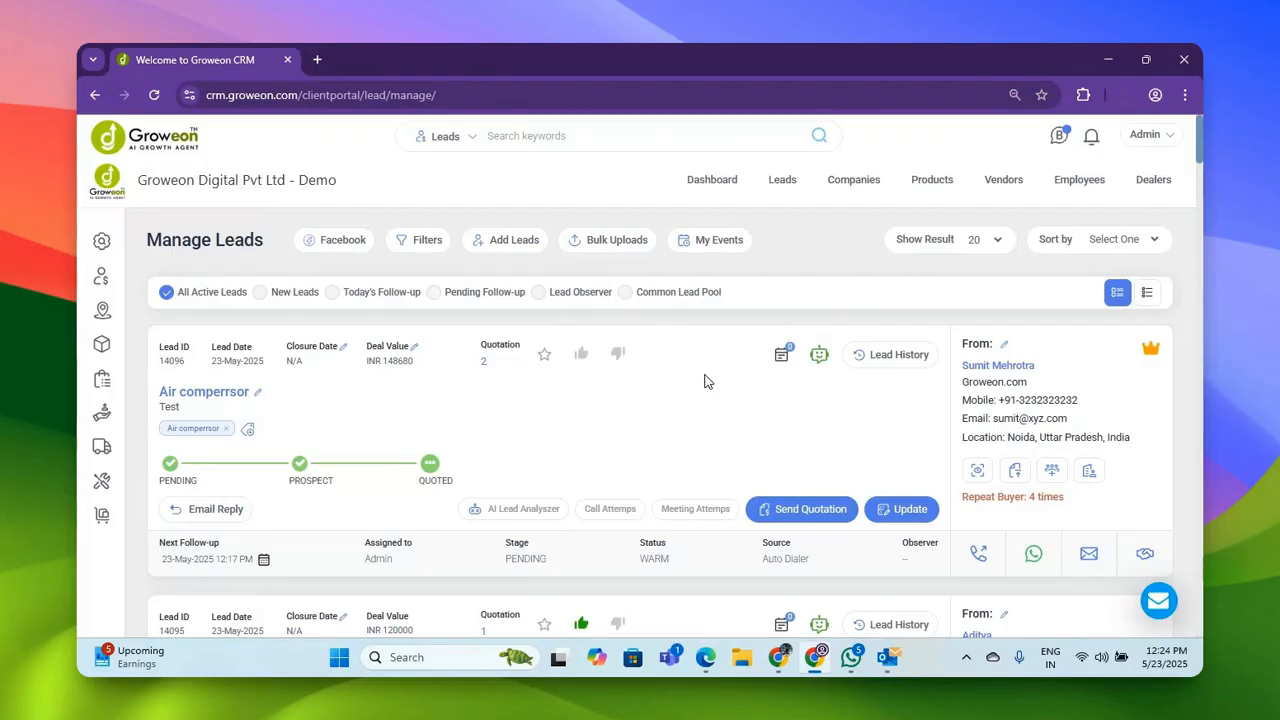
{"action": "mouse_move", "coordinate": [778, 657]}
{"action": "left_click", "coordinate": [846, 586]}
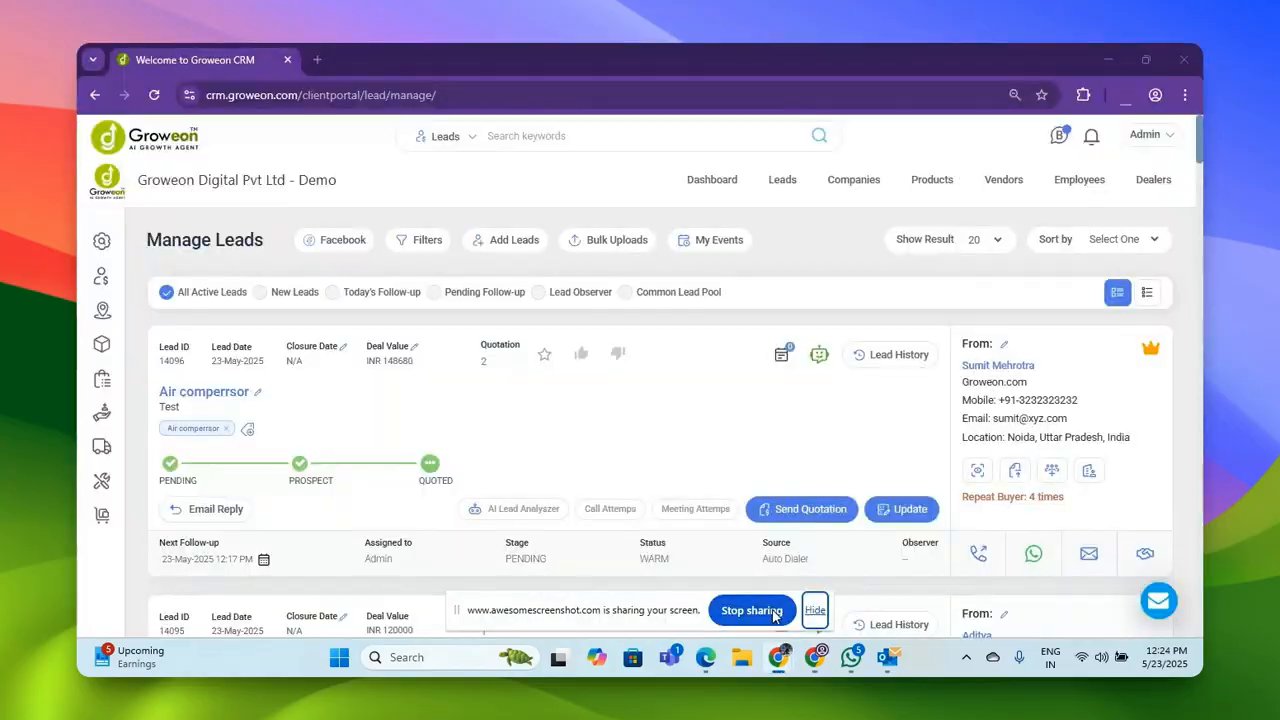